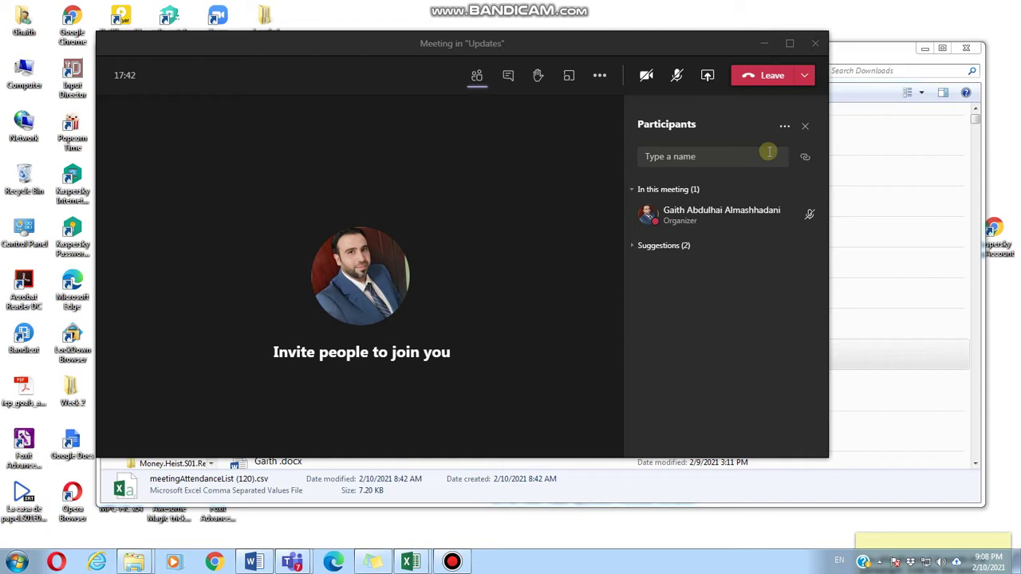
Download the attendance list from the Teams meeting and switch to the meetingAttendanceList (120) workbook in Excel
{"action": "left_click", "coordinate": [785, 127]}
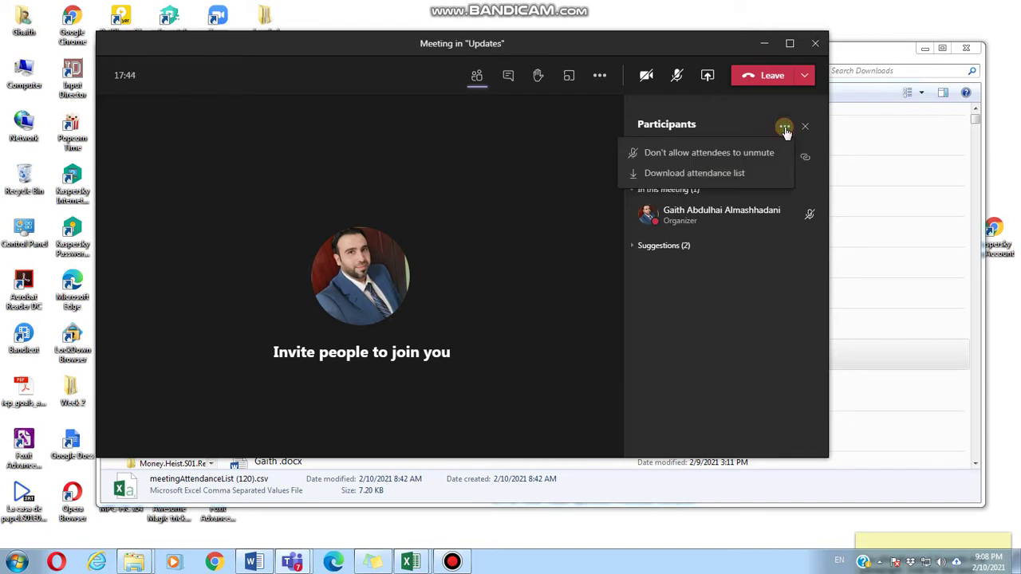
{"action": "left_click", "coordinate": [709, 174]}
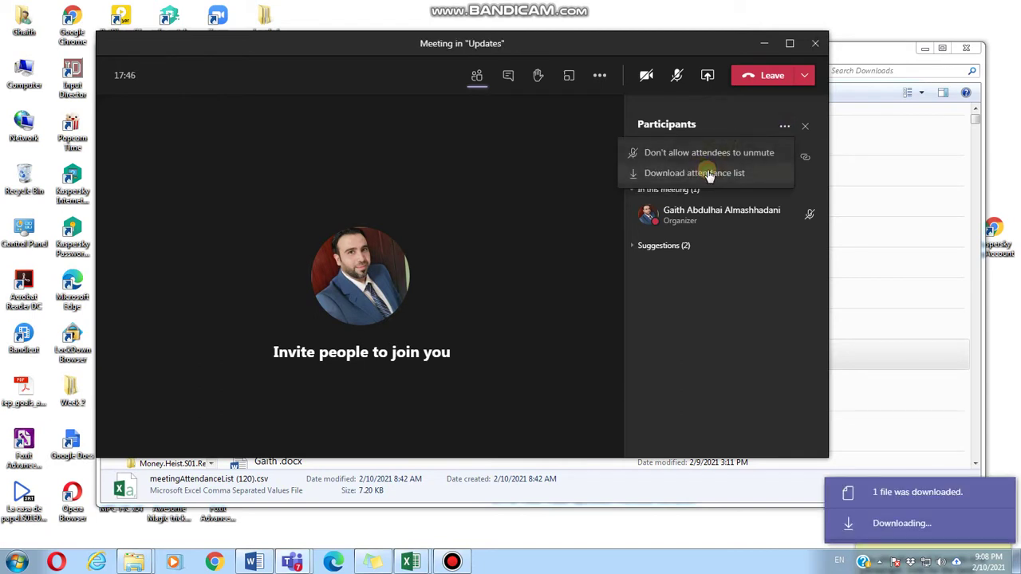
{"action": "mouse_move", "coordinate": [408, 563]}
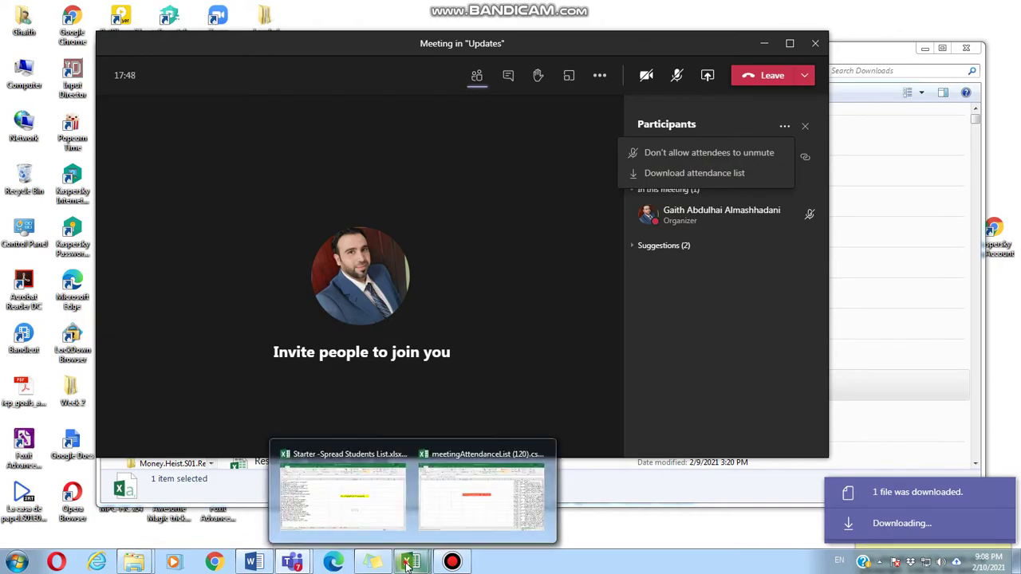
{"action": "left_click", "coordinate": [472, 514]}
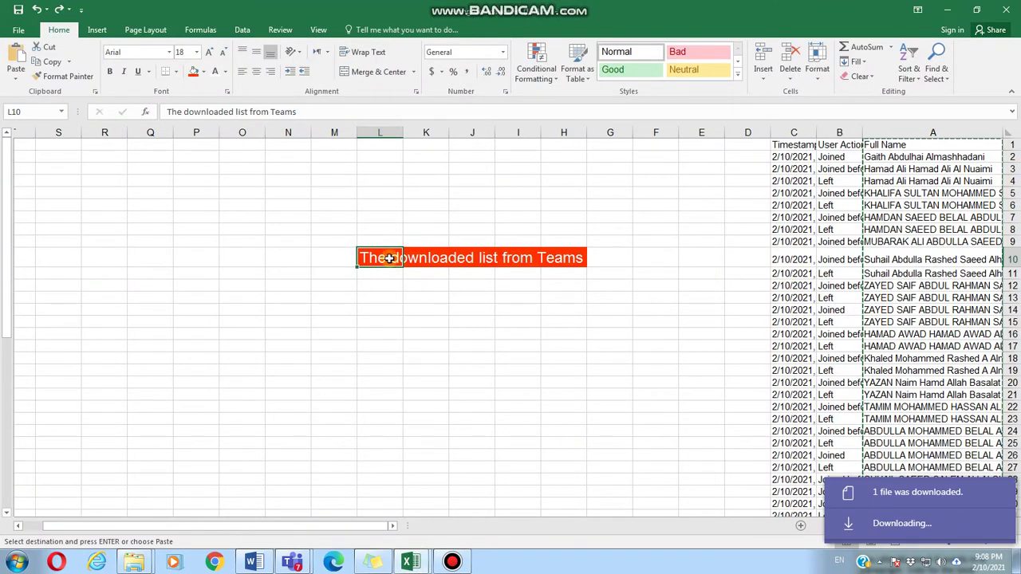
Examine the Full Name and User Action columns of the downloaded attendance list from the first row to the last
{"action": "left_click_drag", "start_coordinate": [390, 258], "coordinate": [573, 253]}
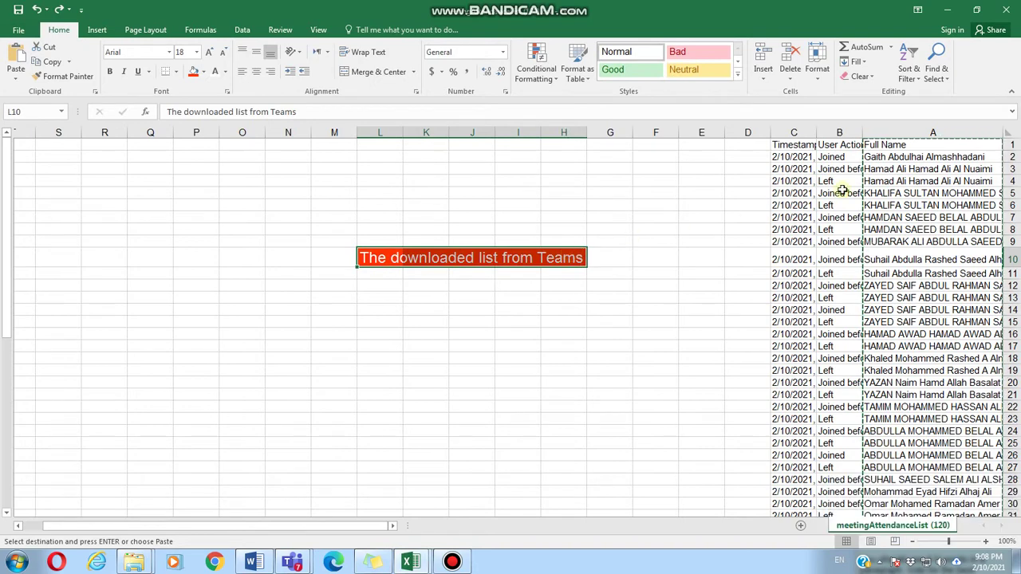
{"action": "left_click", "coordinate": [902, 160]}
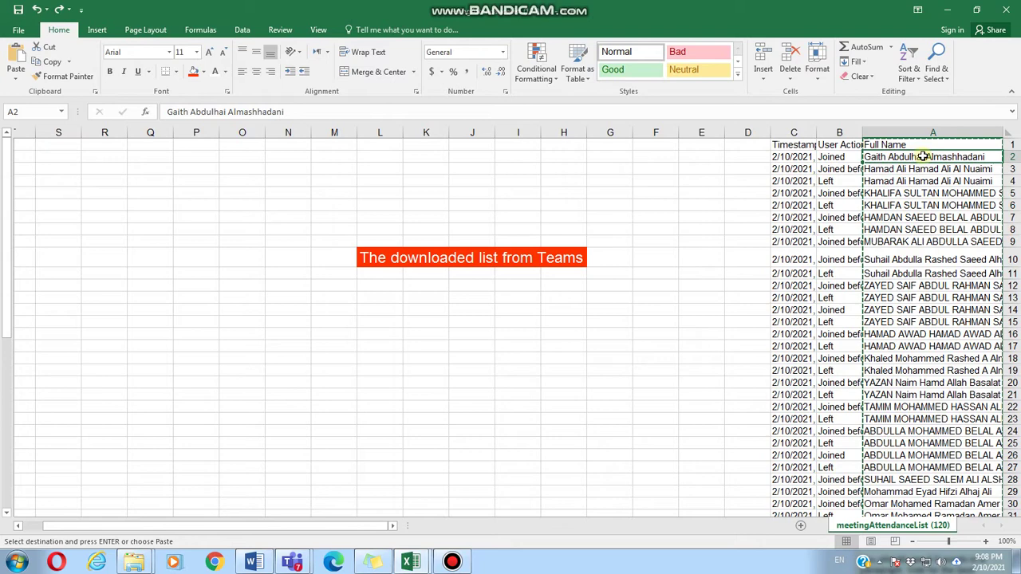
{"action": "left_click", "coordinate": [886, 170]}
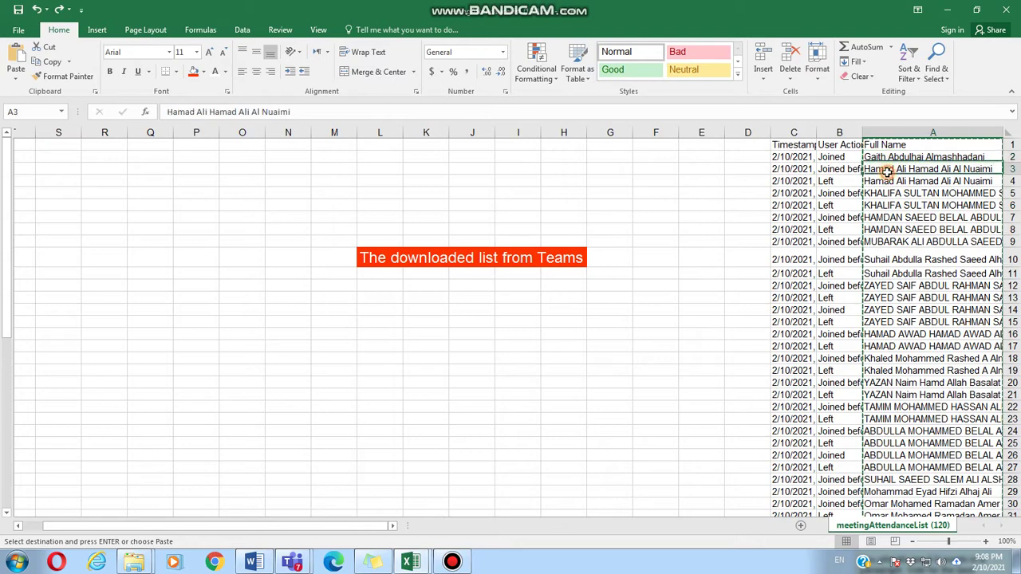
{"action": "left_click_drag", "start_coordinate": [902, 169], "coordinate": [929, 491]}
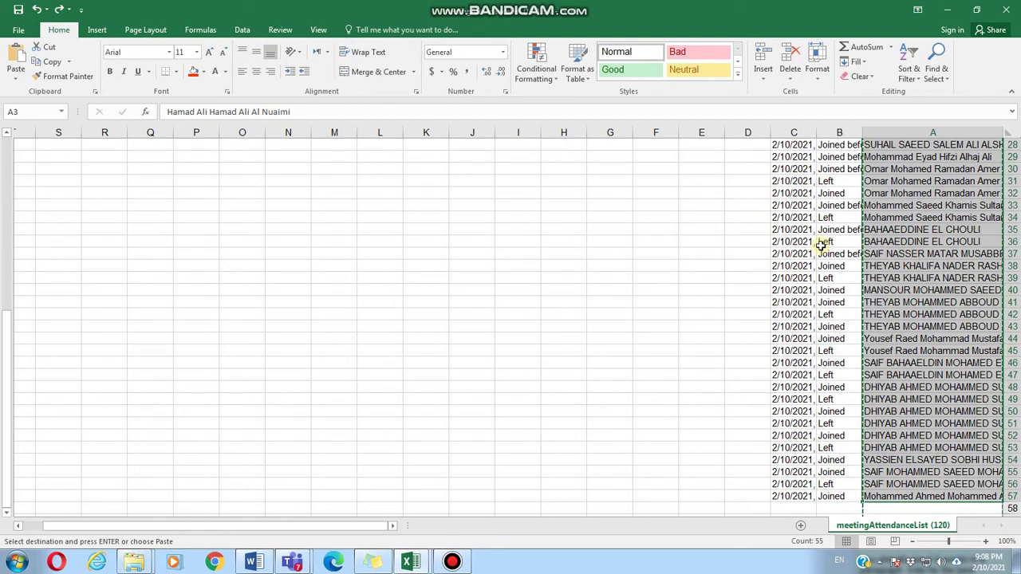
{"action": "left_click", "coordinate": [822, 242]}
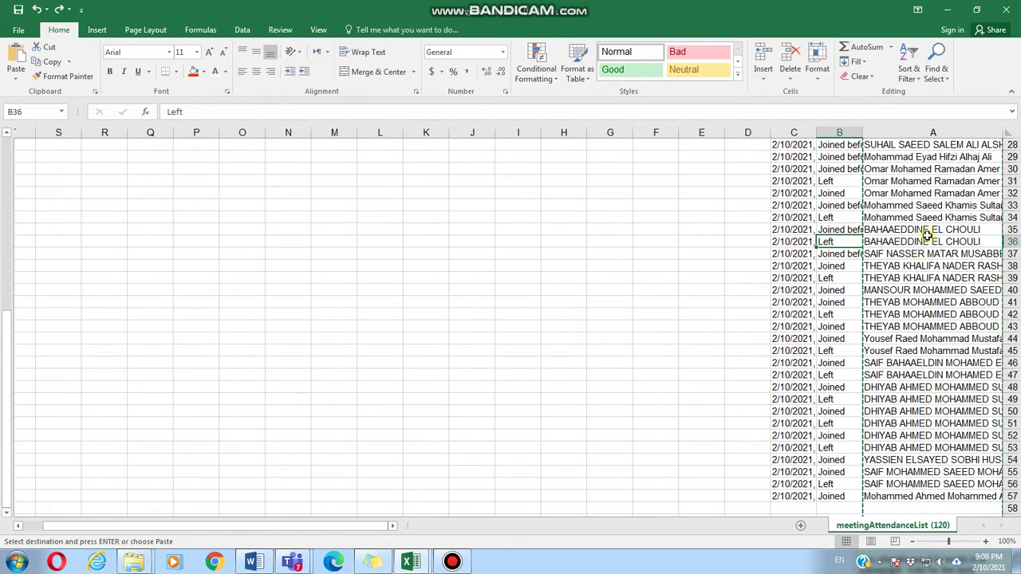
{"action": "scroll", "coordinate": [925, 239], "scroll_direction": "up", "scroll_amount": 2}
{"action": "scroll", "coordinate": [917, 236], "scroll_direction": "up", "scroll_amount": 4}
{"action": "scroll", "coordinate": [911, 230], "scroll_direction": "down", "scroll_amount": 9}
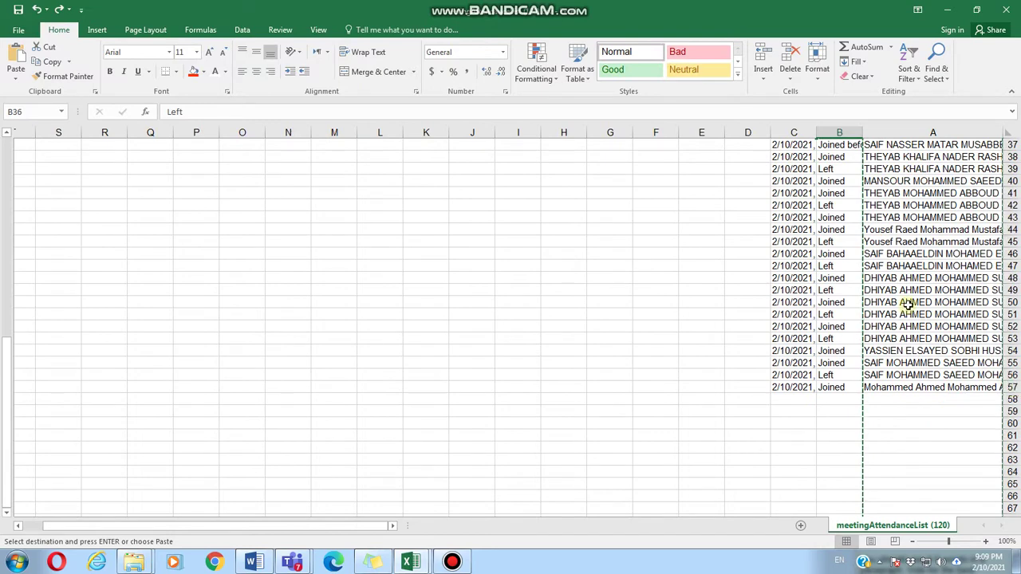
{"action": "scroll", "coordinate": [907, 303], "scroll_direction": "up", "scroll_amount": 12}
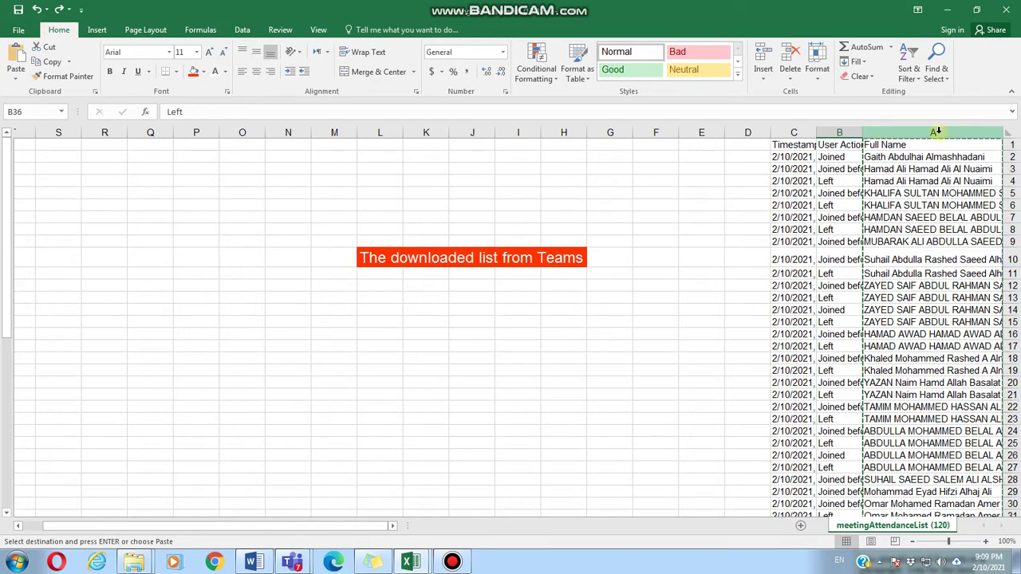
Switch to the Starter -Spread Students List workbook and review the complete list of students in column A of Sheet2
{"action": "mouse_move", "coordinate": [409, 561]}
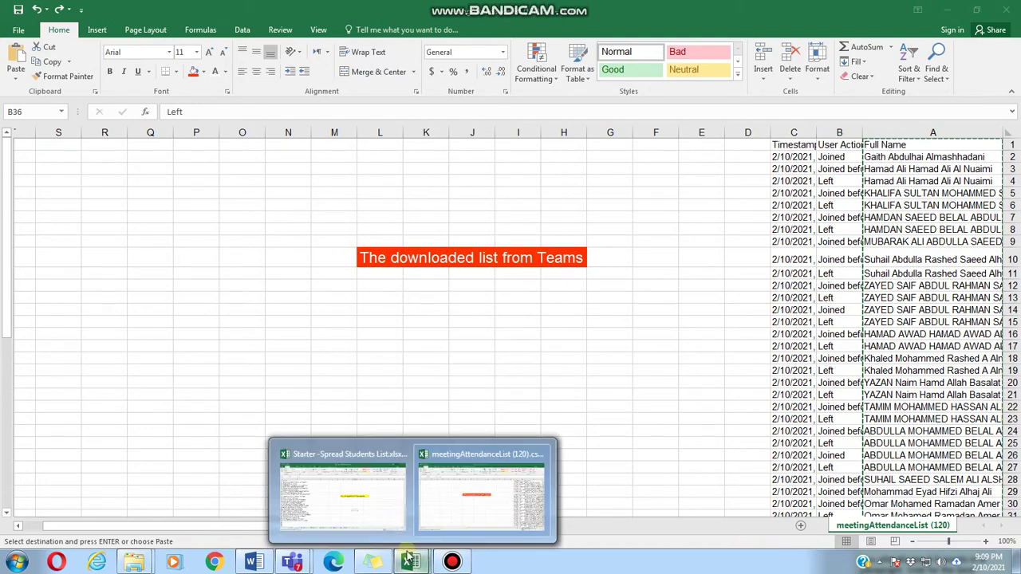
{"action": "left_click", "coordinate": [351, 486]}
{"action": "left_click_drag", "start_coordinate": [90, 145], "coordinate": [148, 467]}
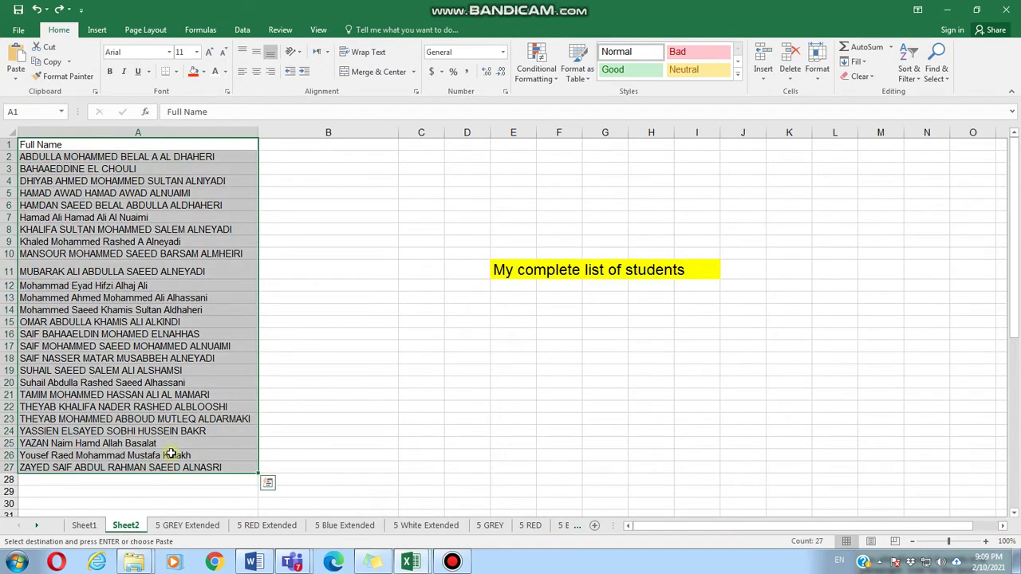
{"action": "left_click_drag", "start_coordinate": [497, 269], "coordinate": [707, 265]}
Copy the whole Full Name column from the attendance list and paste it at cell B1 of Sheet2 in the students workbook
{"action": "key", "text": "alt+Tab"}
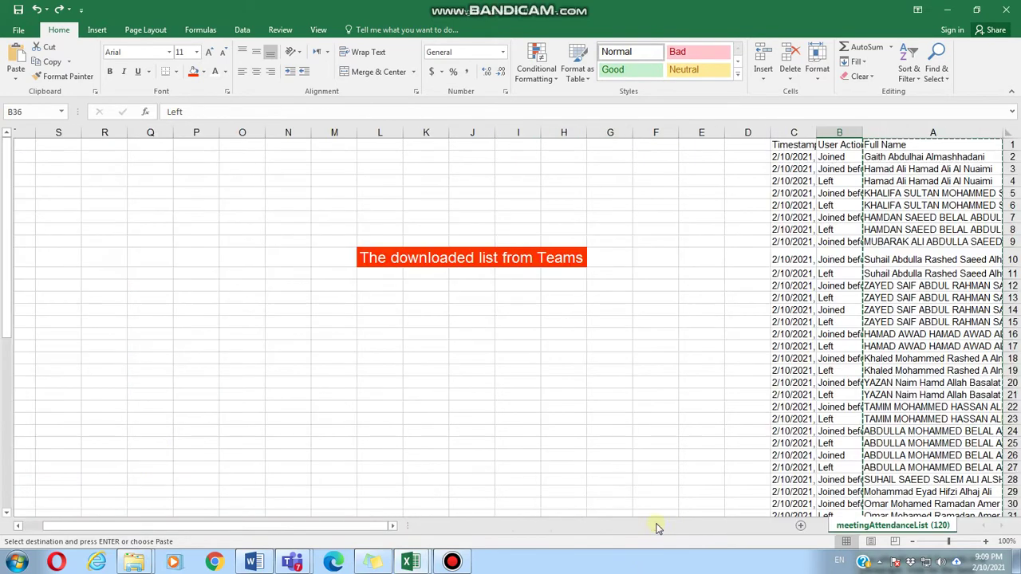
{"action": "left_click", "coordinate": [941, 132]}
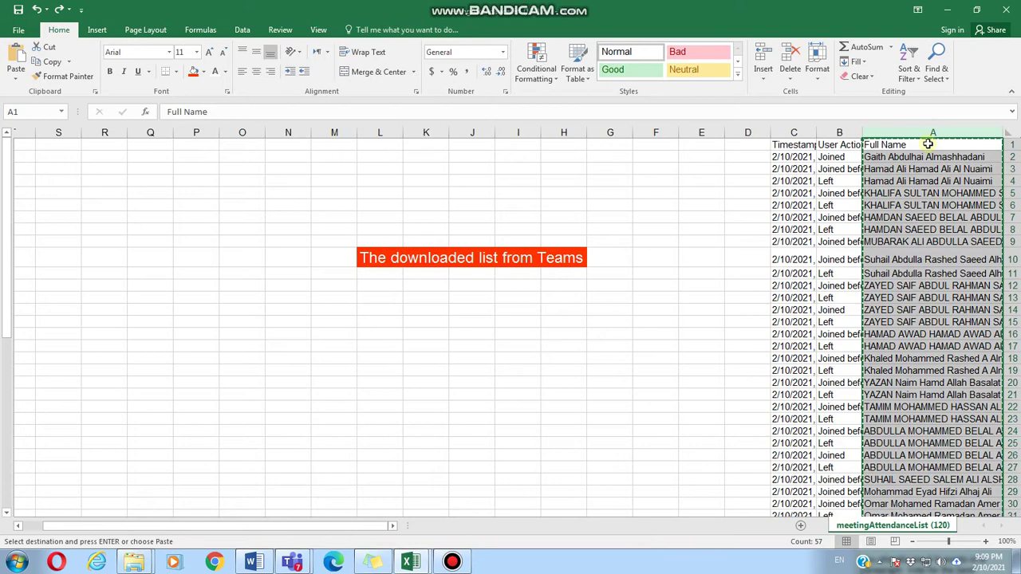
{"action": "right_click", "coordinate": [946, 134]}
{"action": "left_click", "coordinate": [897, 159]}
{"action": "mouse_move", "coordinate": [411, 562]}
{"action": "left_click", "coordinate": [343, 494]}
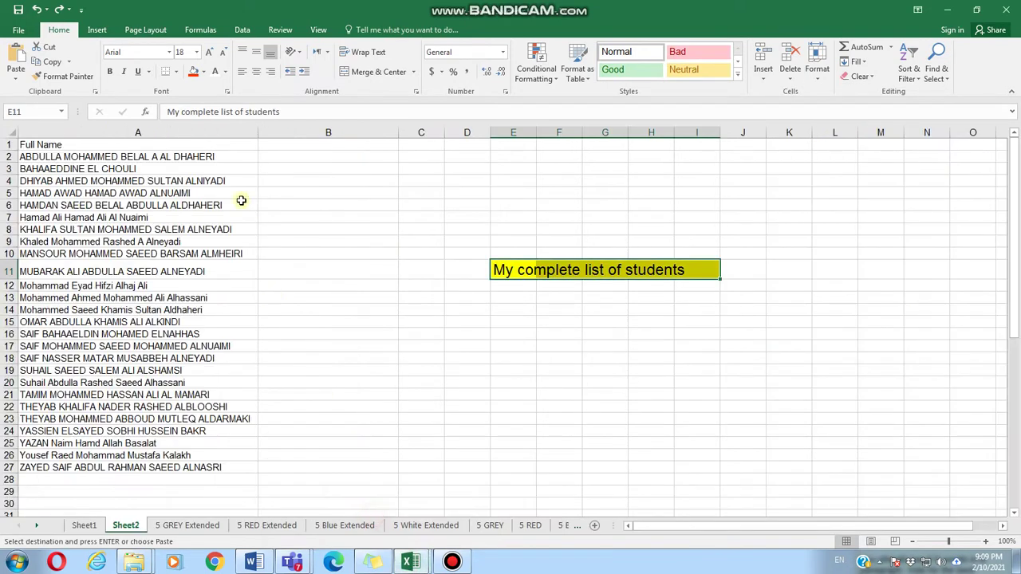
{"action": "left_click", "coordinate": [286, 145]}
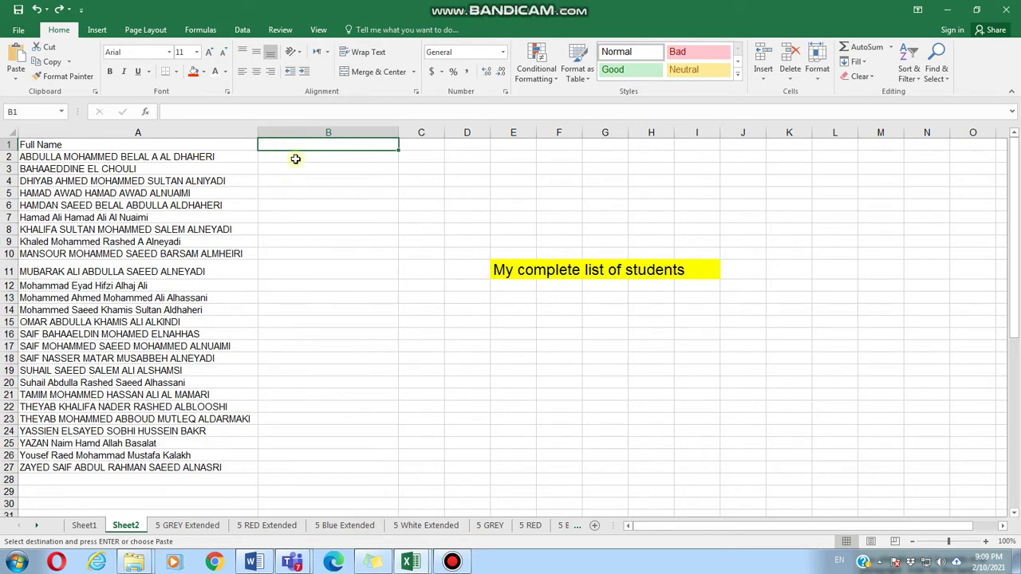
{"action": "right_click", "coordinate": [306, 144]}
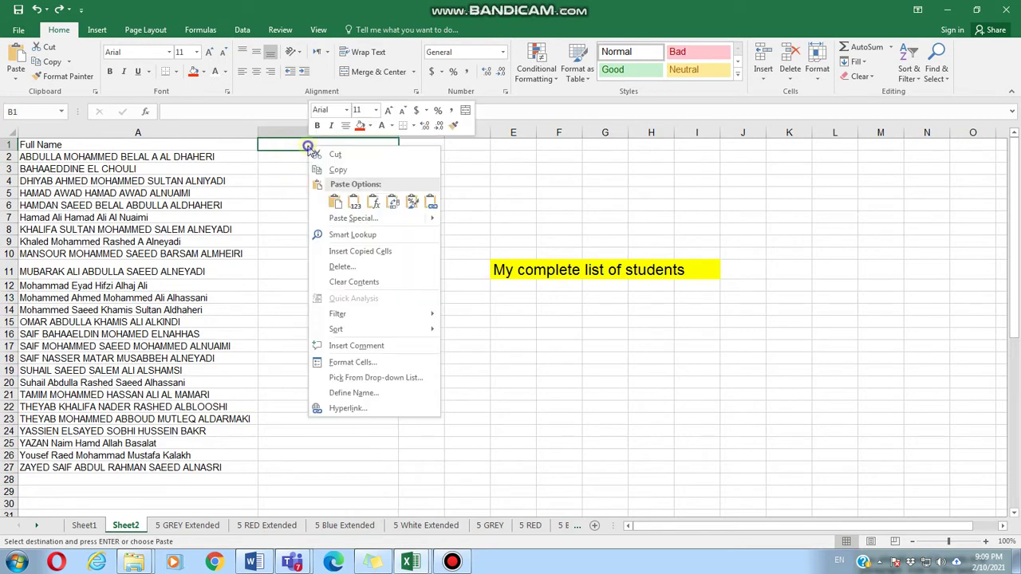
{"action": "left_click", "coordinate": [335, 202]}
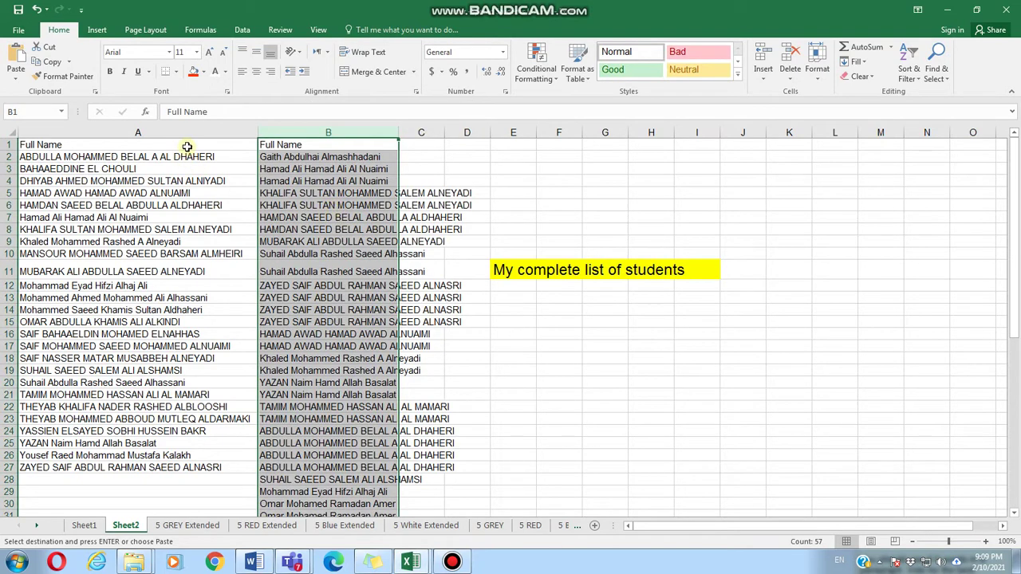
Set up a Duplicate Values conditional formatting rule on columns A and B that formats Unique values
{"action": "left_click_drag", "start_coordinate": [187, 146], "coordinate": [194, 467]}
{"action": "left_click", "coordinate": [290, 128]}
{"action": "left_click_drag", "start_coordinate": [329, 131], "coordinate": [221, 134]}
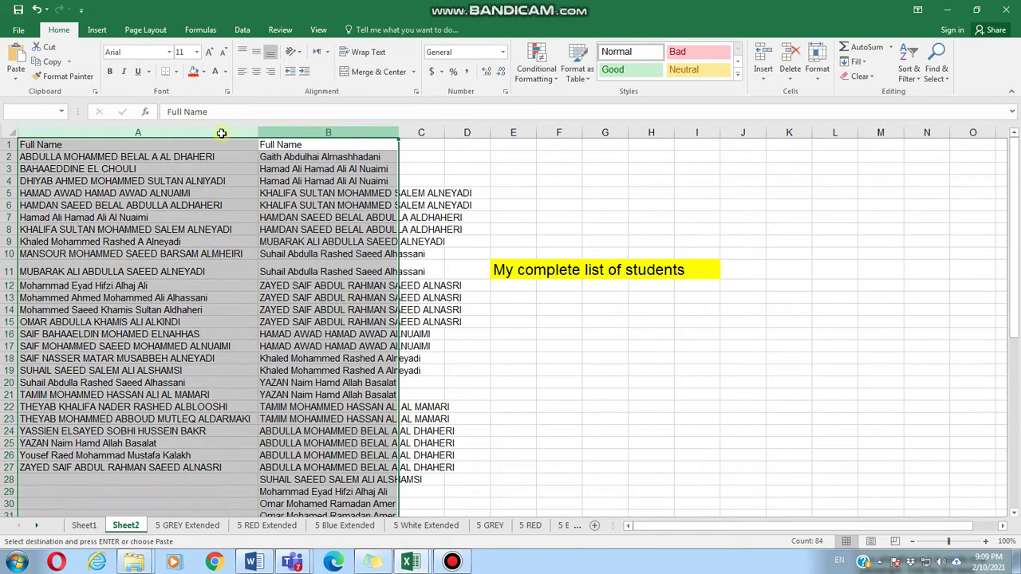
{"action": "left_click", "coordinate": [548, 74]}
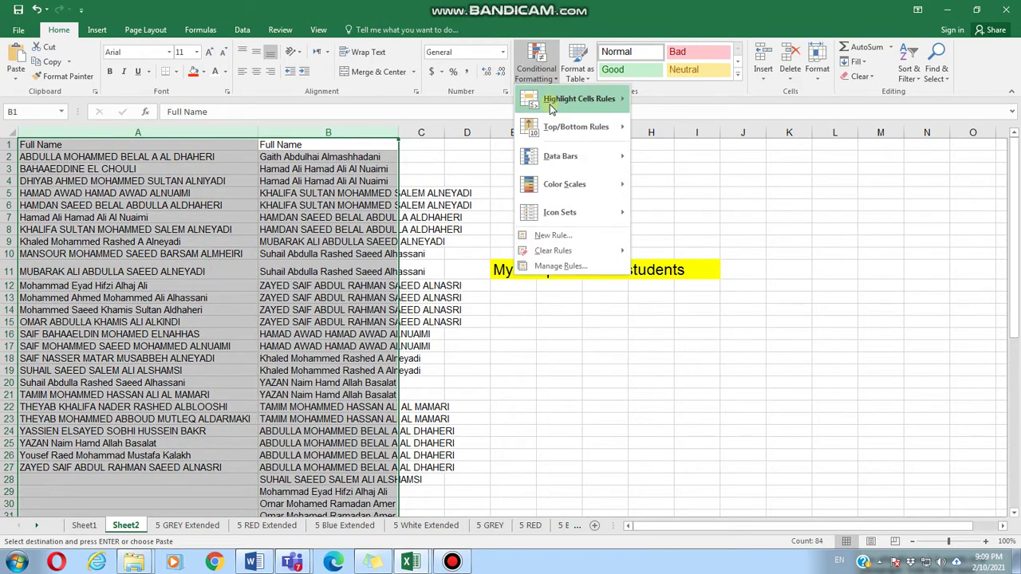
{"action": "mouse_move", "coordinate": [565, 104]}
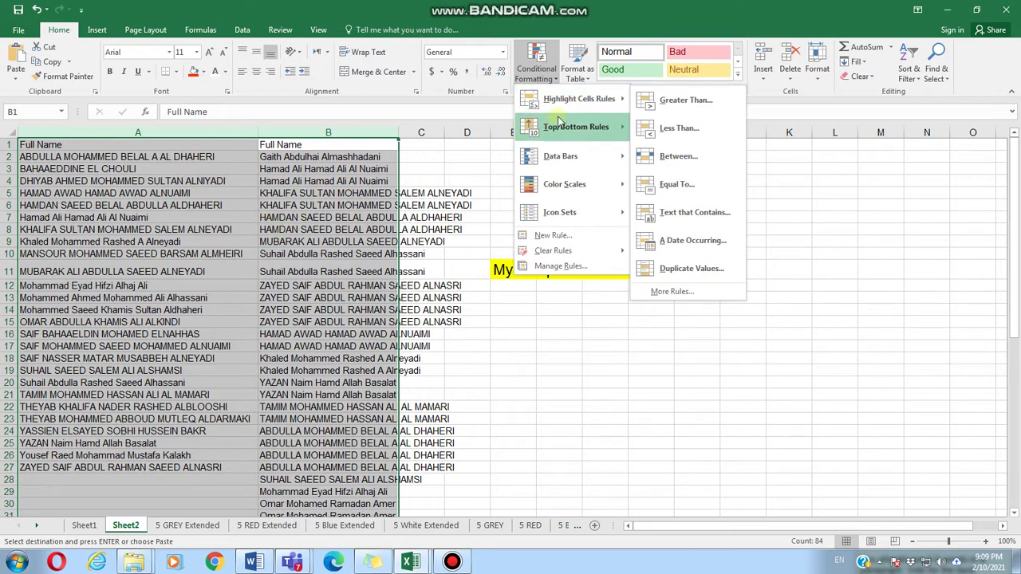
{"action": "left_click", "coordinate": [548, 75]}
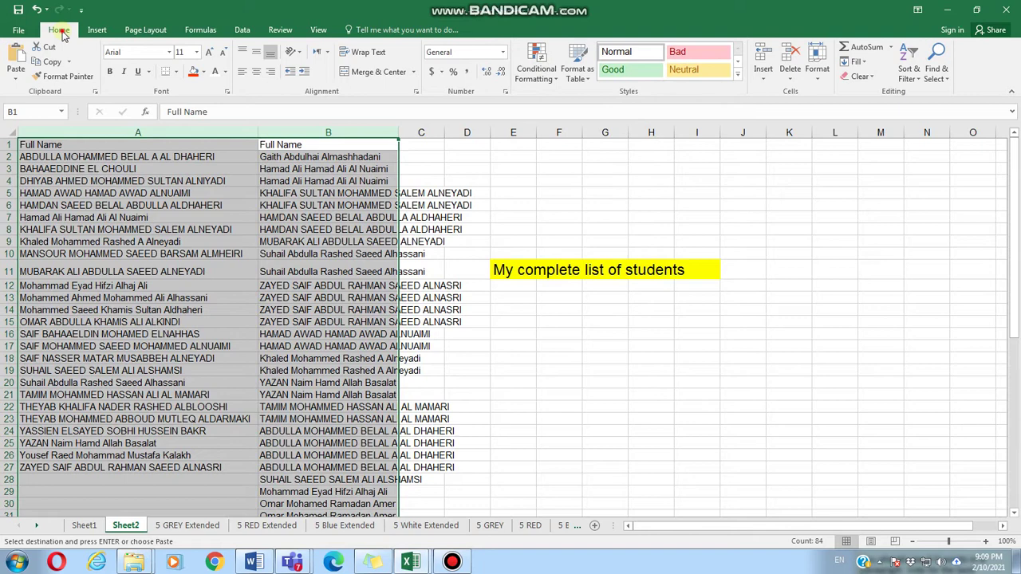
{"action": "left_click", "coordinate": [536, 67]}
{"action": "mouse_move", "coordinate": [592, 108]}
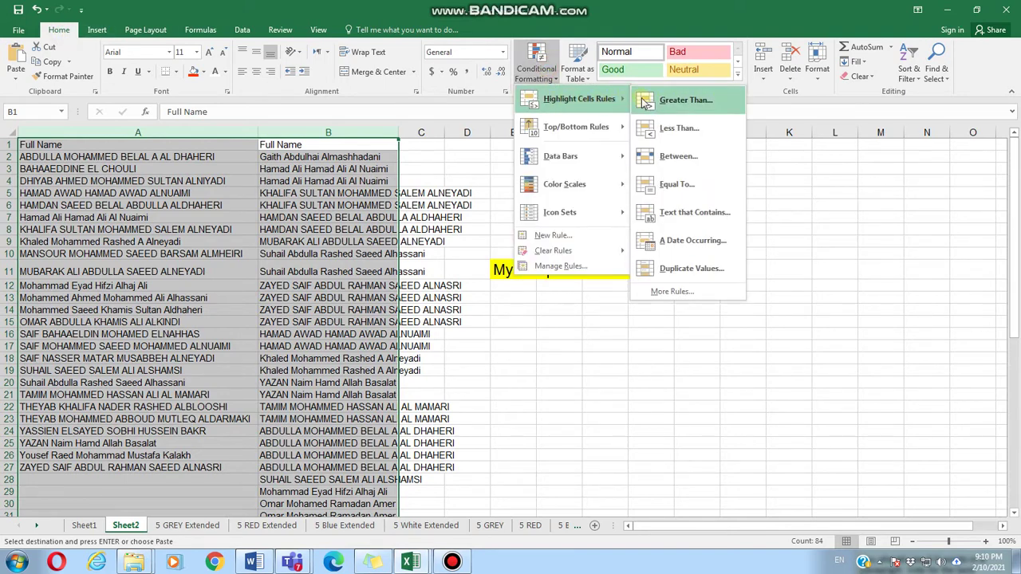
{"action": "left_click", "coordinate": [675, 268]}
{"action": "left_click", "coordinate": [614, 279]}
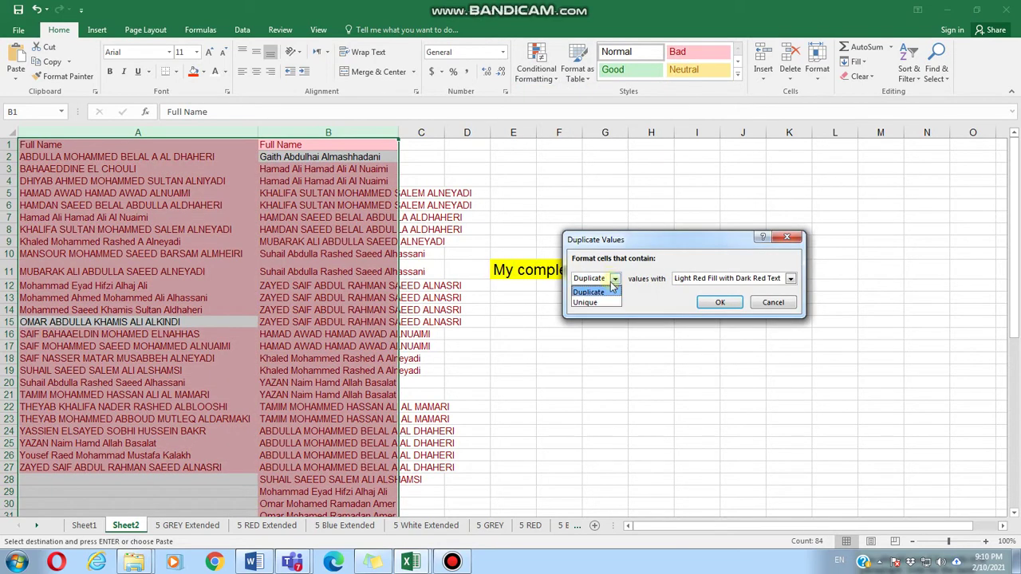
{"action": "left_click", "coordinate": [603, 302]}
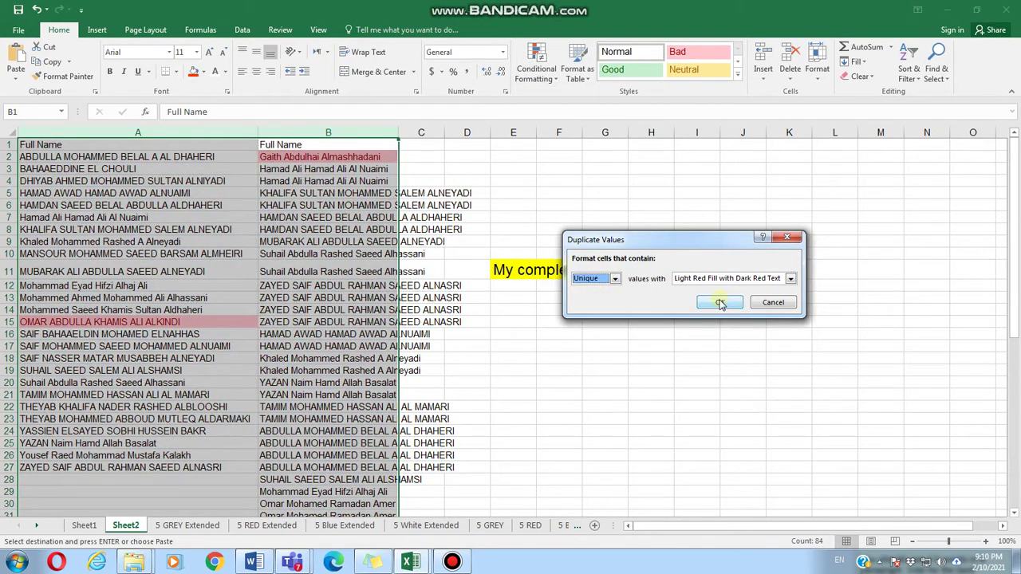
Try the yellow fill, green fill and Red Text formats for the unique values, returning to Light Red Fill with Dark Red Text
{"action": "left_click", "coordinate": [789, 278]}
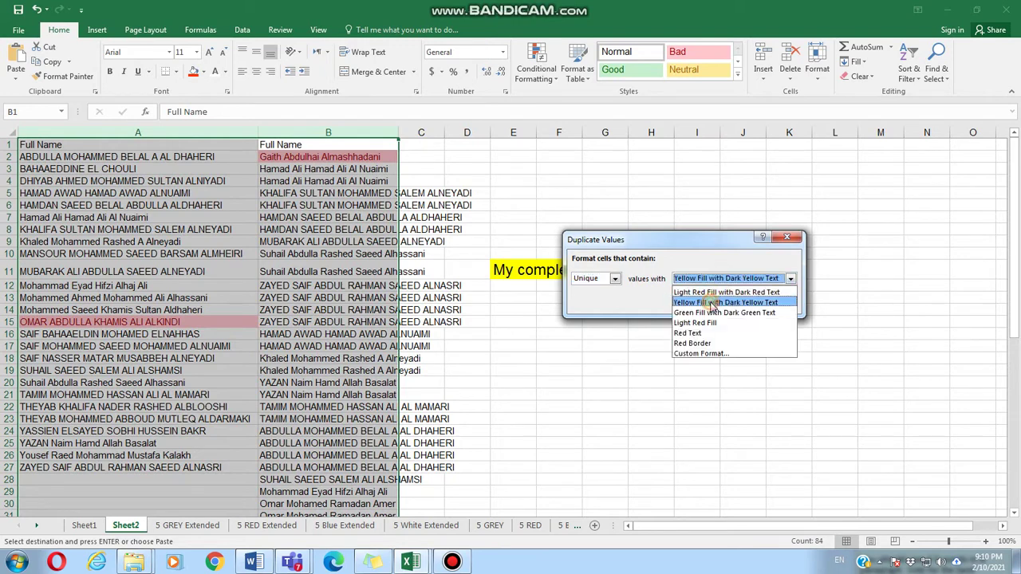
{"action": "left_click", "coordinate": [713, 303]}
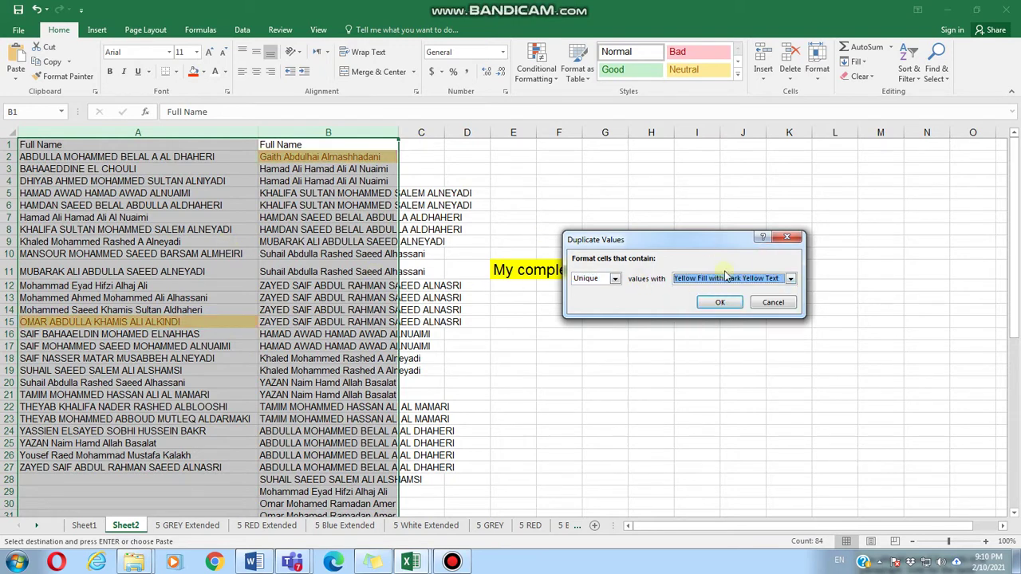
{"action": "left_click", "coordinate": [715, 280]}
{"action": "left_click", "coordinate": [714, 312]}
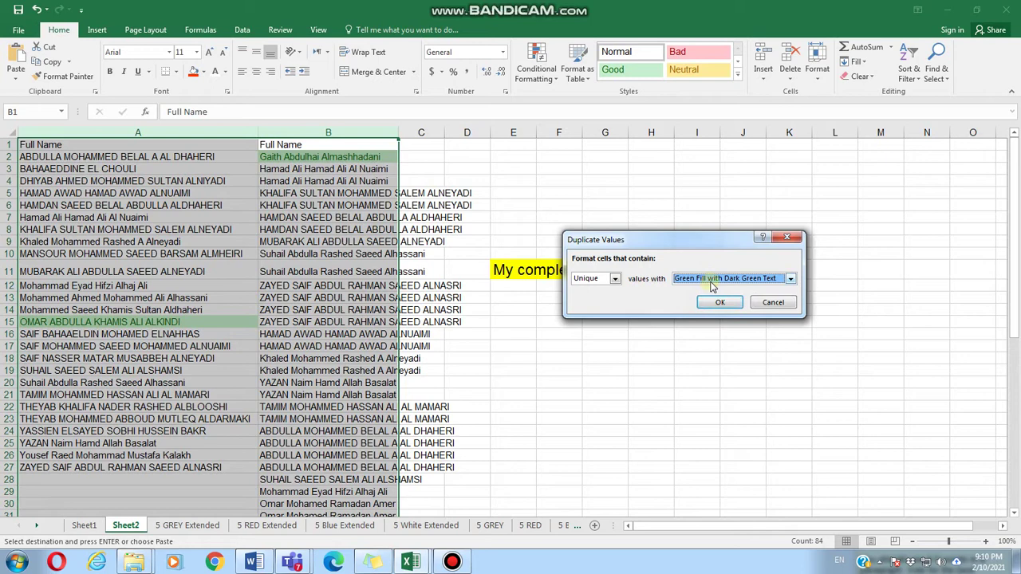
{"action": "left_click", "coordinate": [708, 279]}
{"action": "left_click", "coordinate": [699, 332]}
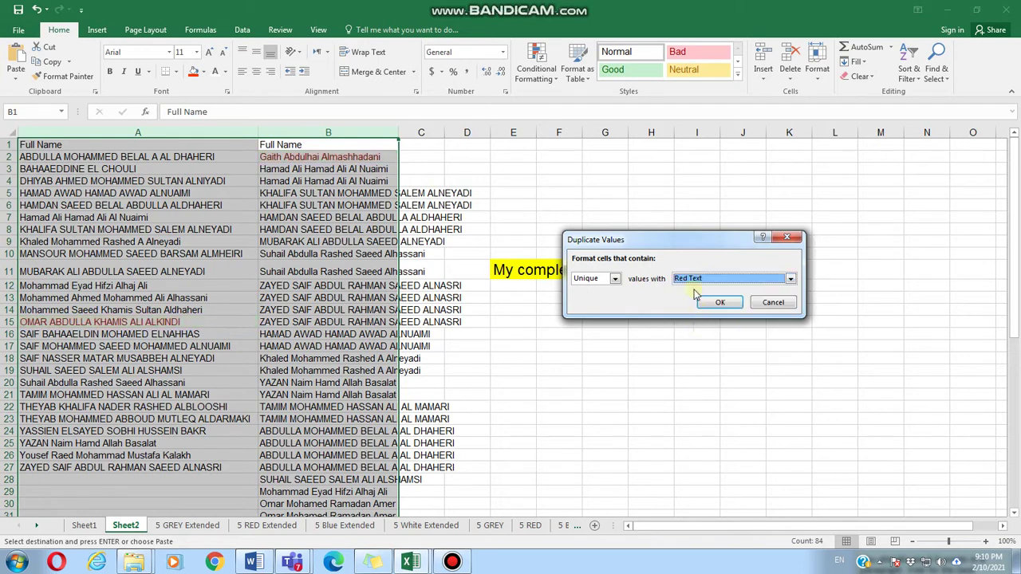
{"action": "left_click", "coordinate": [694, 278]}
{"action": "left_click", "coordinate": [694, 292]}
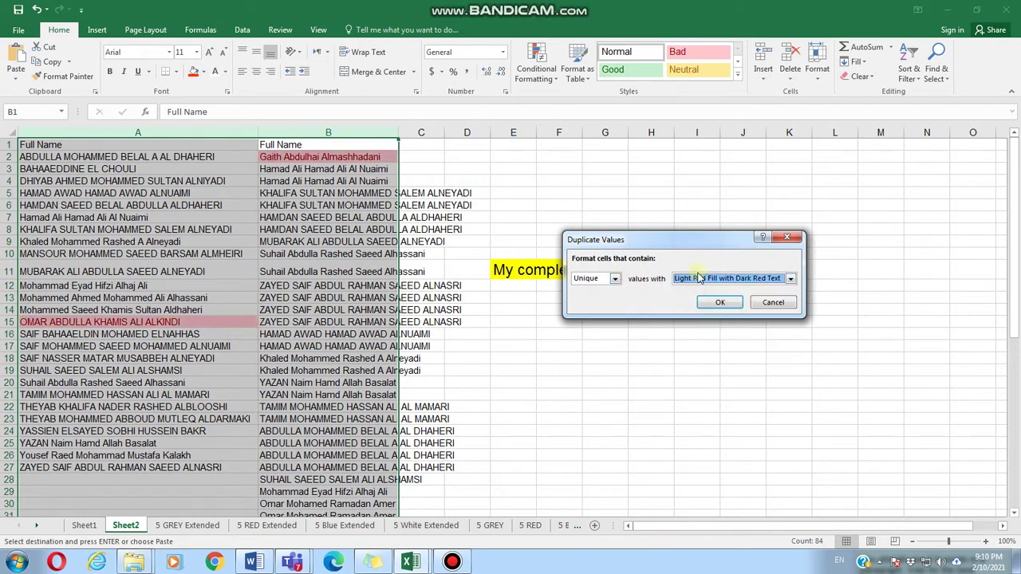
Apply the unique-values rule with Light Red Fill with Dark Red Text and check the highlighted names in both columns
{"action": "left_click", "coordinate": [719, 302]}
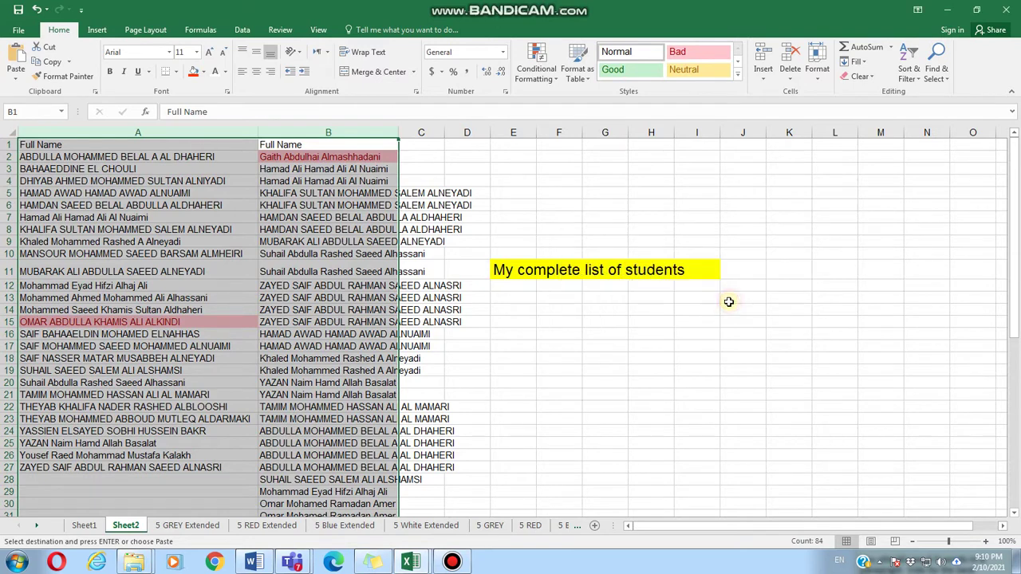
{"action": "left_click", "coordinate": [526, 158]}
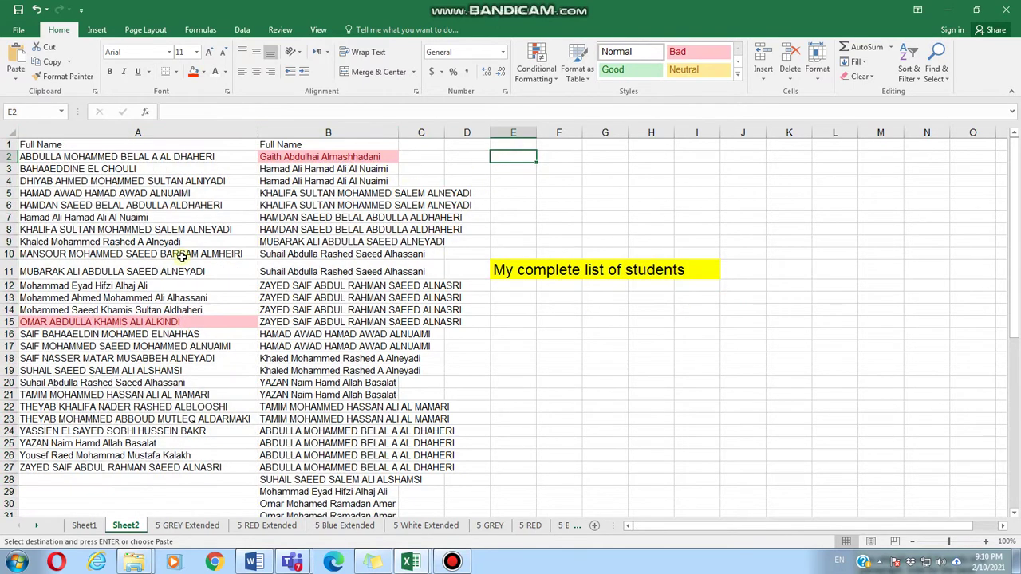
{"action": "left_click", "coordinate": [165, 326]}
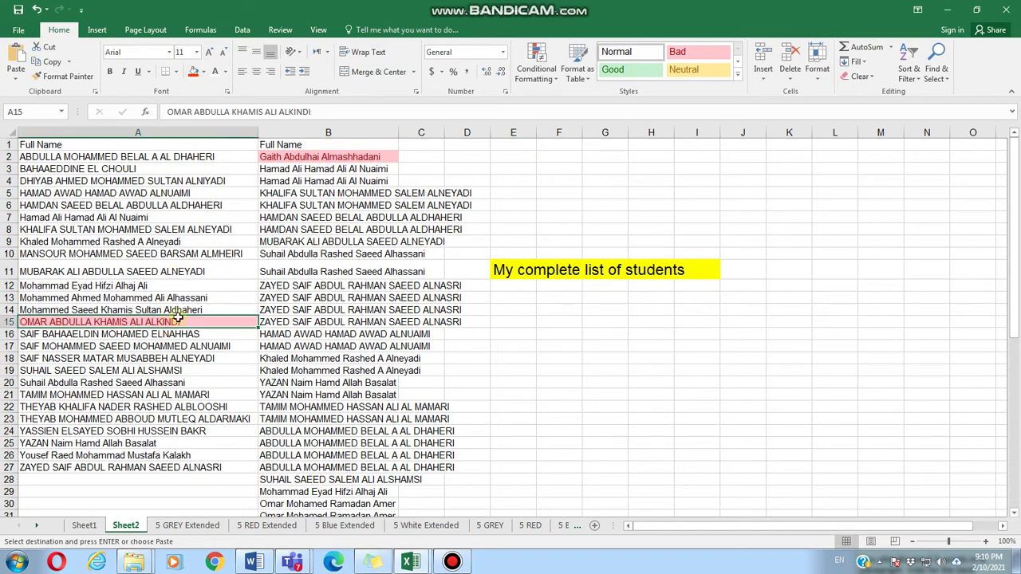
{"action": "left_click", "coordinate": [294, 157]}
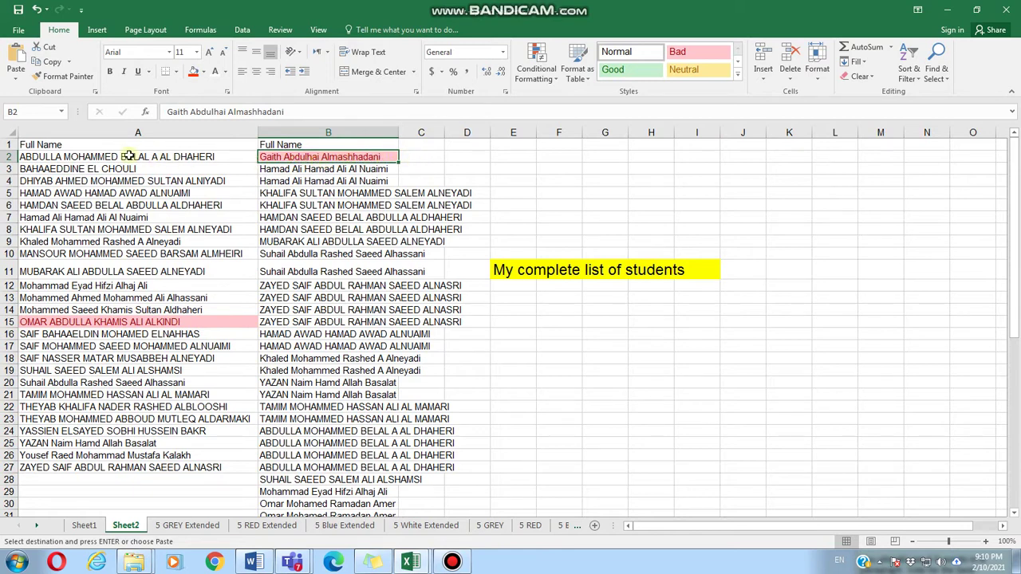
Move the student names in A2:A27 down one row so they start at A3
{"action": "left_click", "coordinate": [32, 160]}
{"action": "left_click_drag", "start_coordinate": [78, 154], "coordinate": [73, 467]}
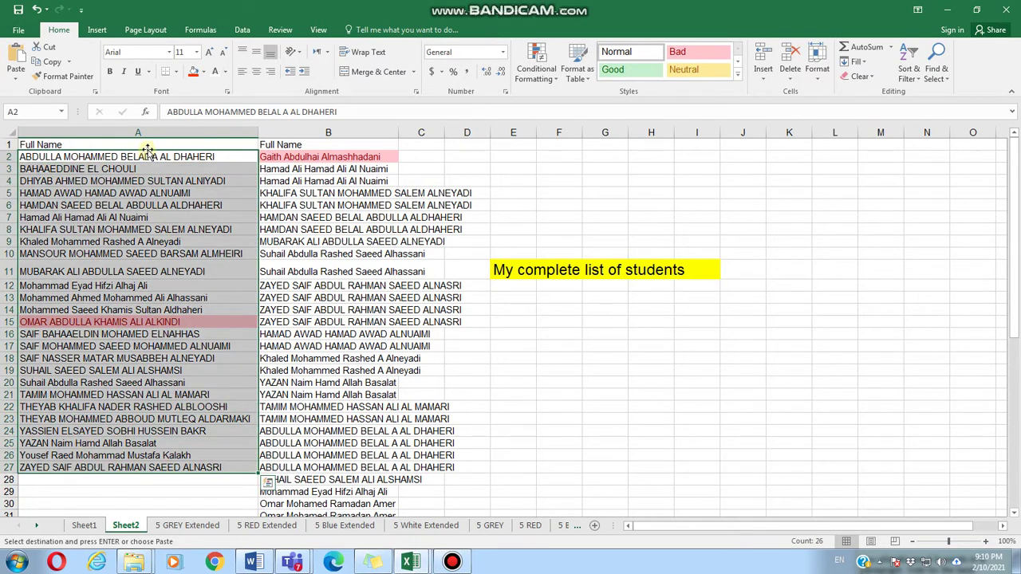
{"action": "left_click_drag", "start_coordinate": [147, 150], "coordinate": [147, 163]}
Copy the highlighted name in cell B2 into the empty cell A2
{"action": "left_click", "coordinate": [275, 156]}
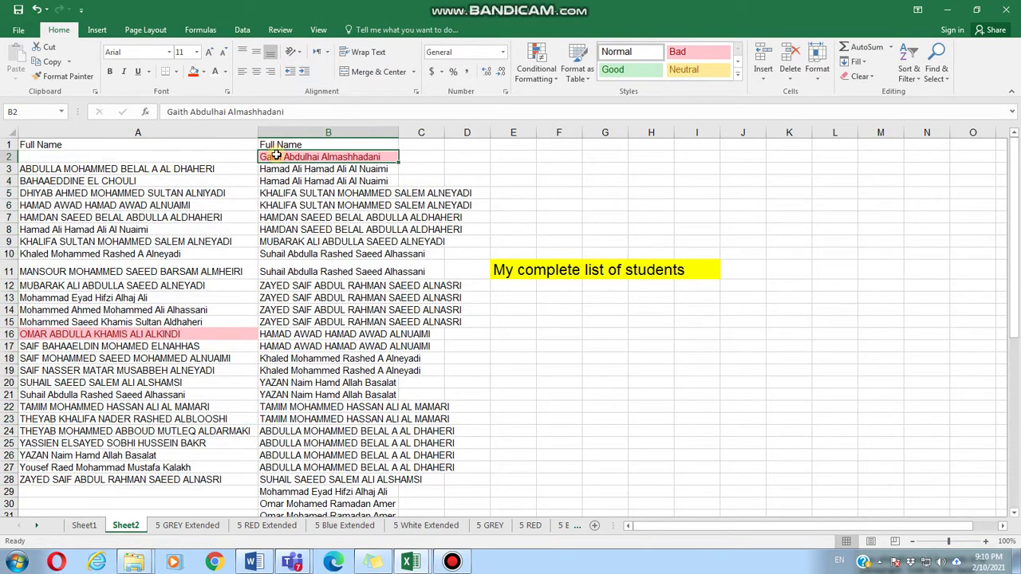
{"action": "key", "text": "ctrl+c"}
{"action": "left_click", "coordinate": [169, 159]}
{"action": "key", "text": "ctrl+v"}
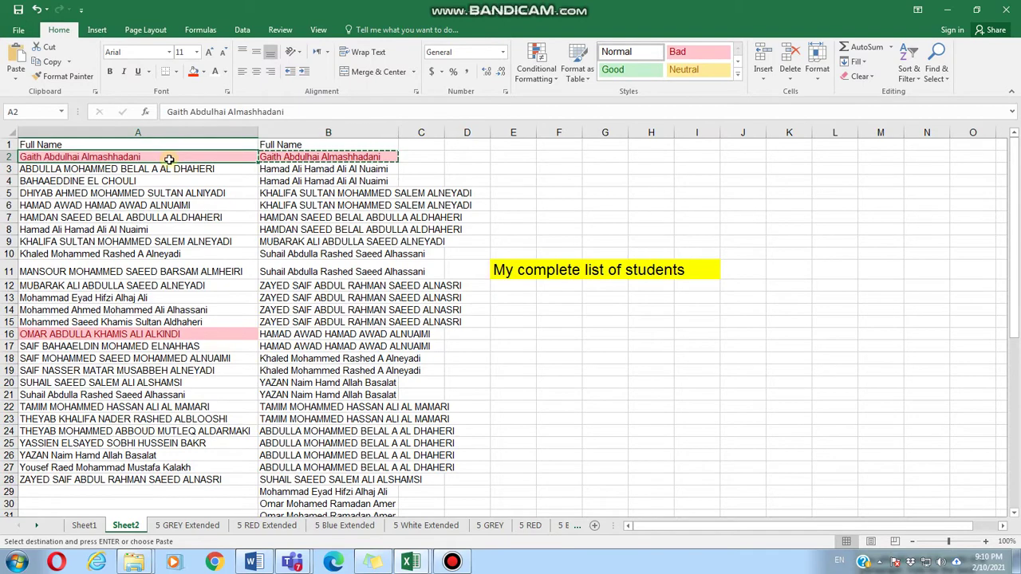
Clear the formatting from the whole of columns A and B
{"action": "left_click_drag", "start_coordinate": [158, 145], "coordinate": [342, 454]}
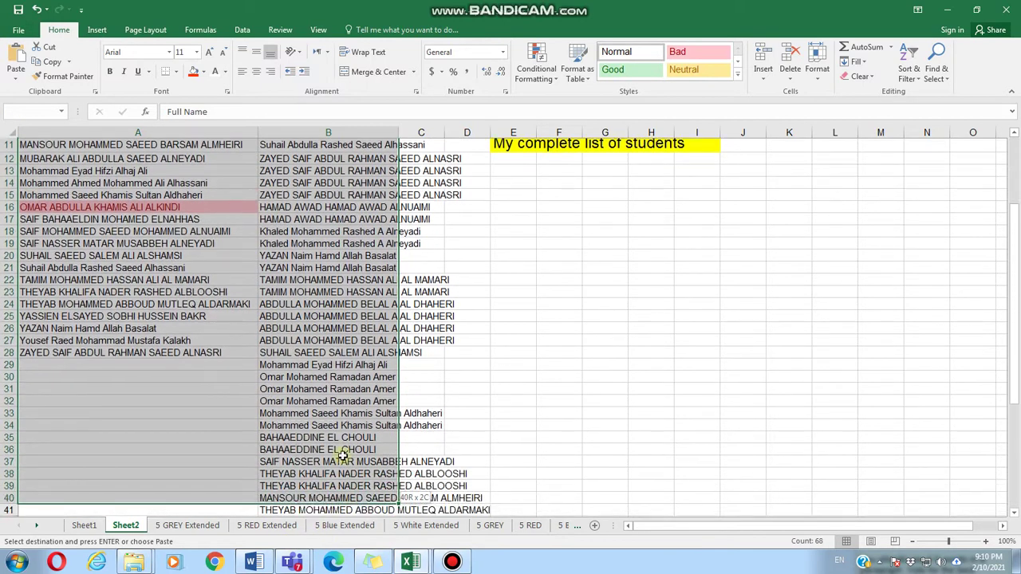
{"action": "scroll", "coordinate": [342, 454], "scroll_direction": "down", "scroll_amount": 1}
{"action": "left_click_drag", "start_coordinate": [307, 132], "coordinate": [138, 133]}
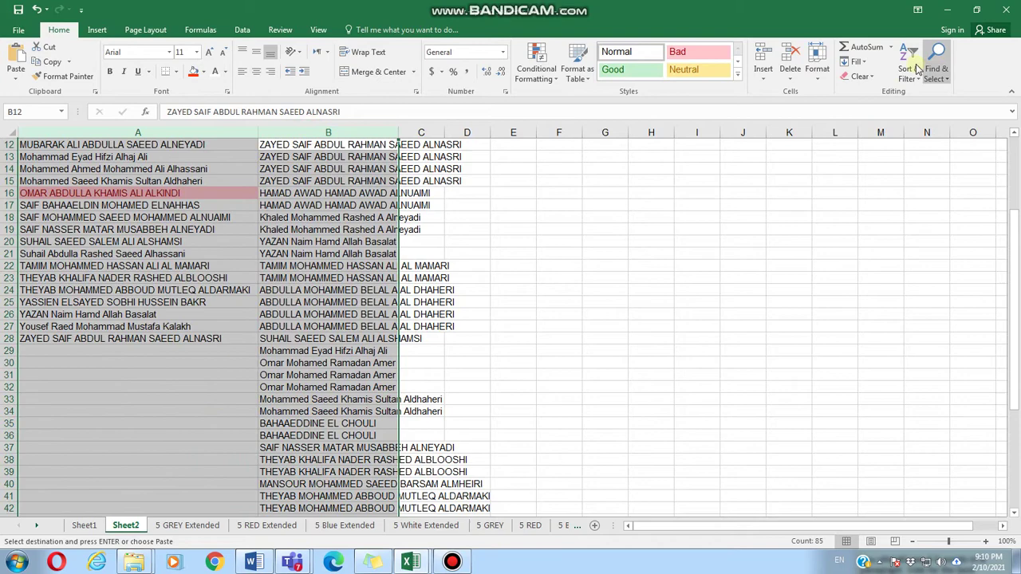
{"action": "left_click", "coordinate": [859, 75]}
{"action": "left_click", "coordinate": [865, 109]}
{"action": "scroll", "coordinate": [540, 276], "scroll_direction": "up", "scroll_amount": 4}
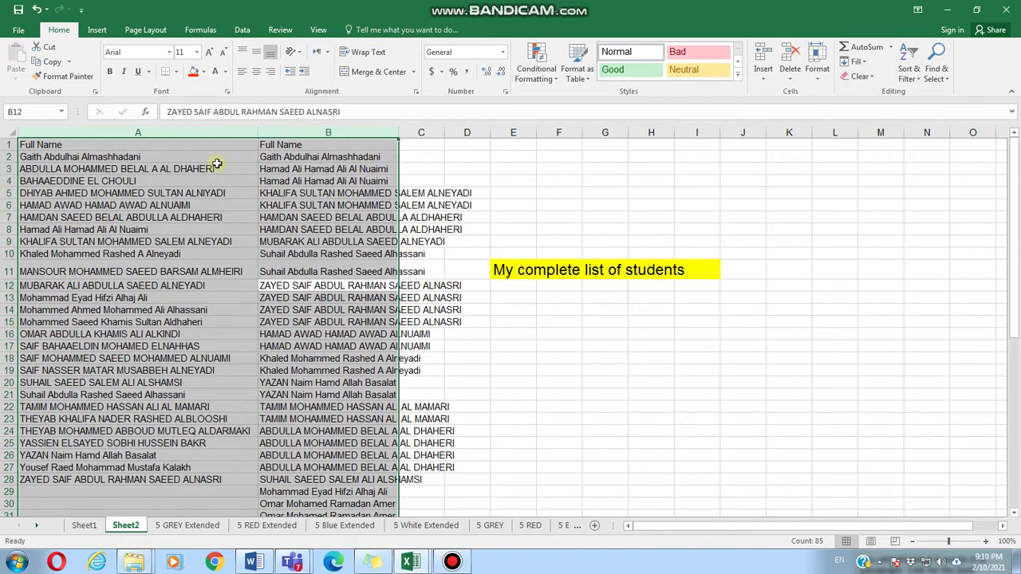
Apply a Duplicate Values rule for Unique values with Light Red Fill with Dark Red Text to columns A and B and check row 2
{"action": "left_click", "coordinate": [601, 309]}
{"action": "left_click", "coordinate": [212, 143]}
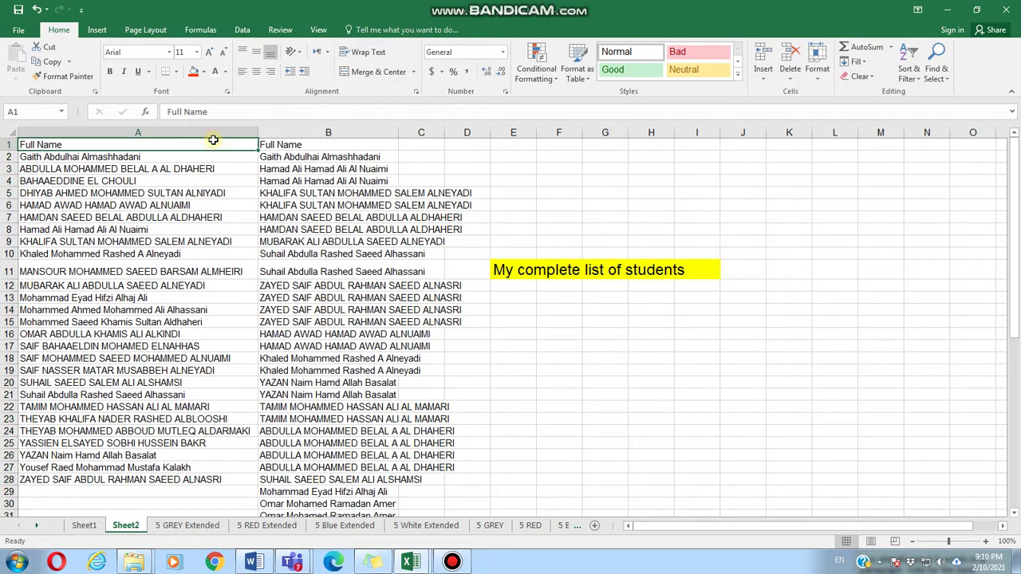
{"action": "left_click_drag", "start_coordinate": [213, 132], "coordinate": [328, 129]}
{"action": "left_click", "coordinate": [536, 64]}
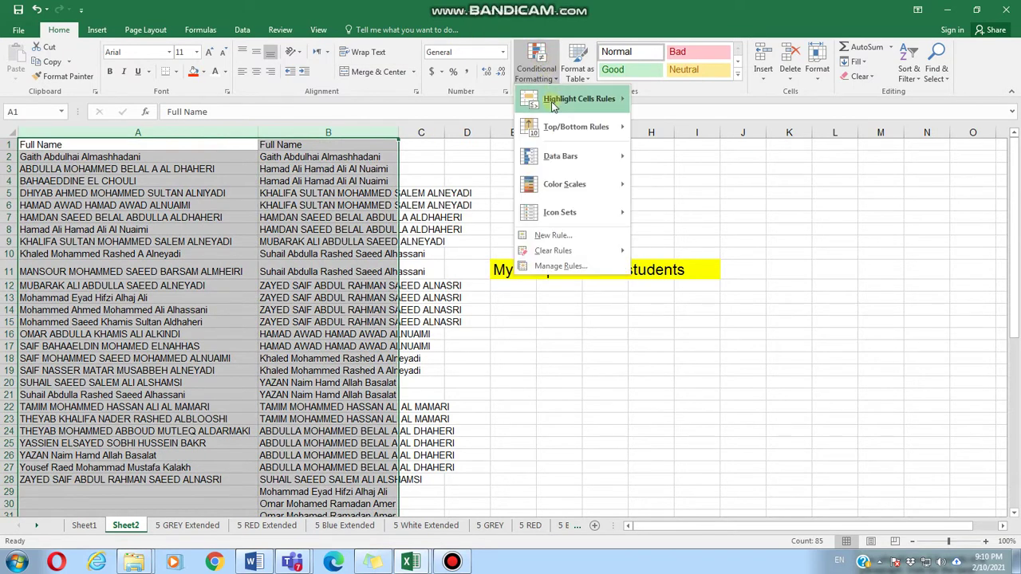
{"action": "mouse_move", "coordinate": [597, 106]}
{"action": "left_click", "coordinate": [689, 269]}
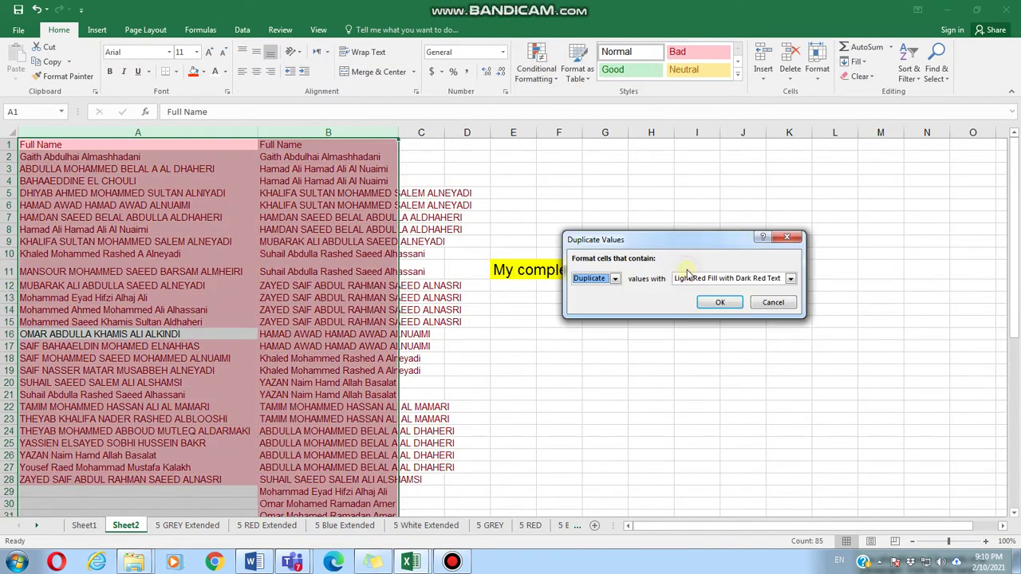
{"action": "left_click", "coordinate": [616, 278]}
{"action": "left_click", "coordinate": [594, 307]}
{"action": "left_click", "coordinate": [720, 302]}
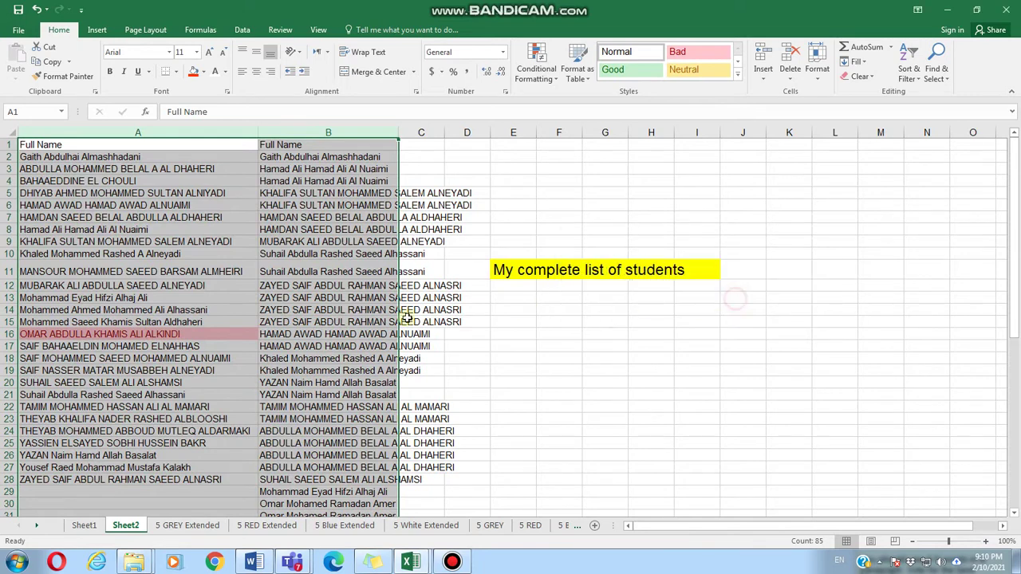
{"action": "left_click", "coordinate": [276, 300]}
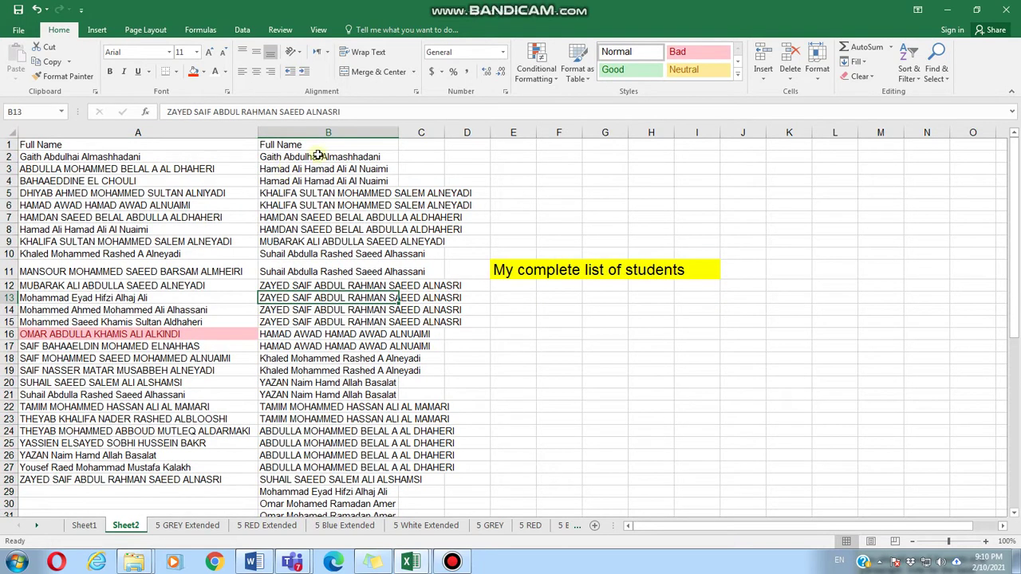
{"action": "left_click", "coordinate": [22, 156]}
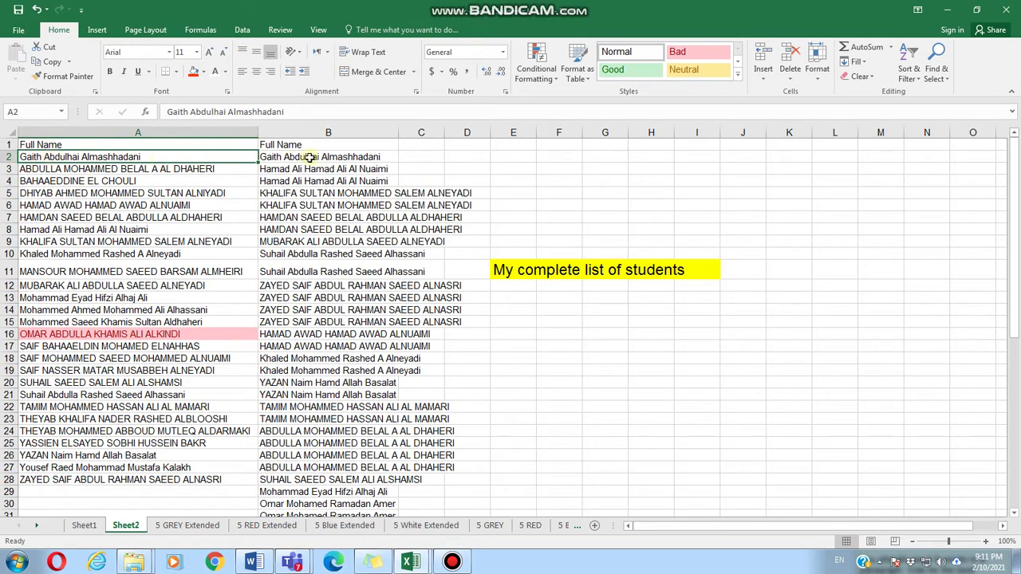
Undo the reapplied rule, the cleared formatting and the name pasted in cell A2
{"action": "key", "text": "ctrl+a"}
{"action": "key", "text": "ctrl+c"}
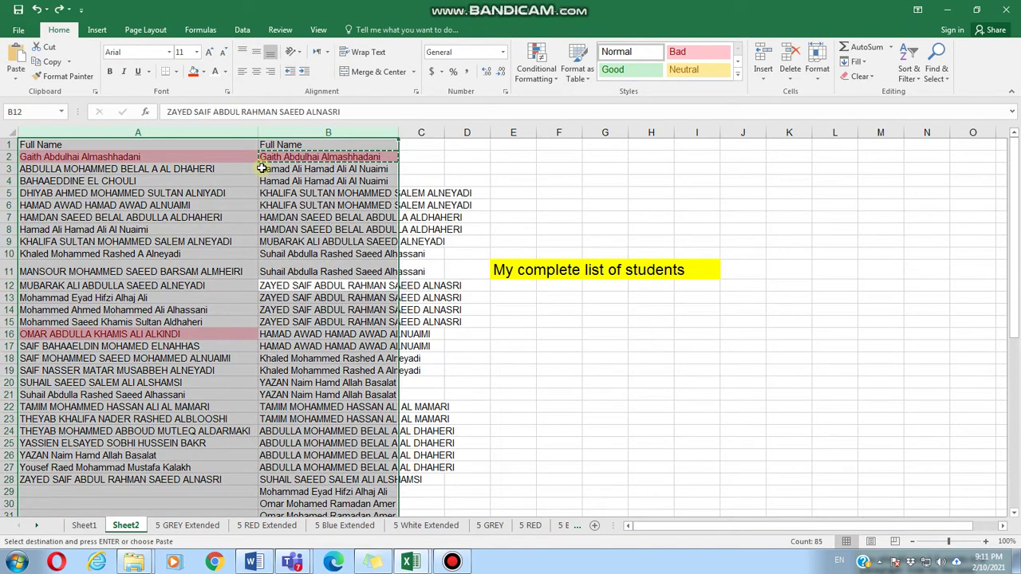
{"action": "left_click", "coordinate": [161, 227]}
{"action": "left_click", "coordinate": [151, 286]}
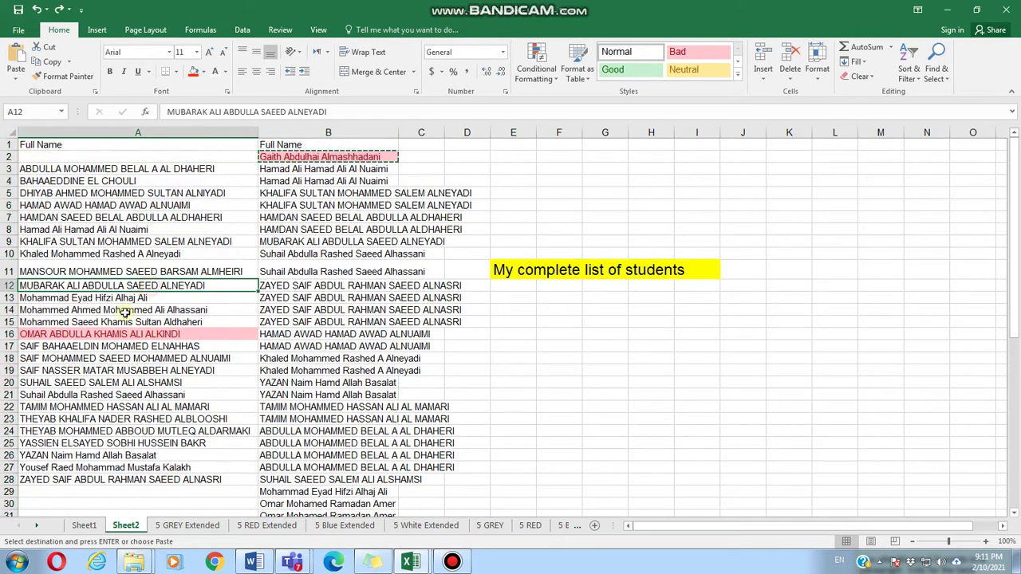
Examine the highlighted names in A16 and B2 against the unhighlighted names in columns A and B
{"action": "left_click", "coordinate": [81, 334]}
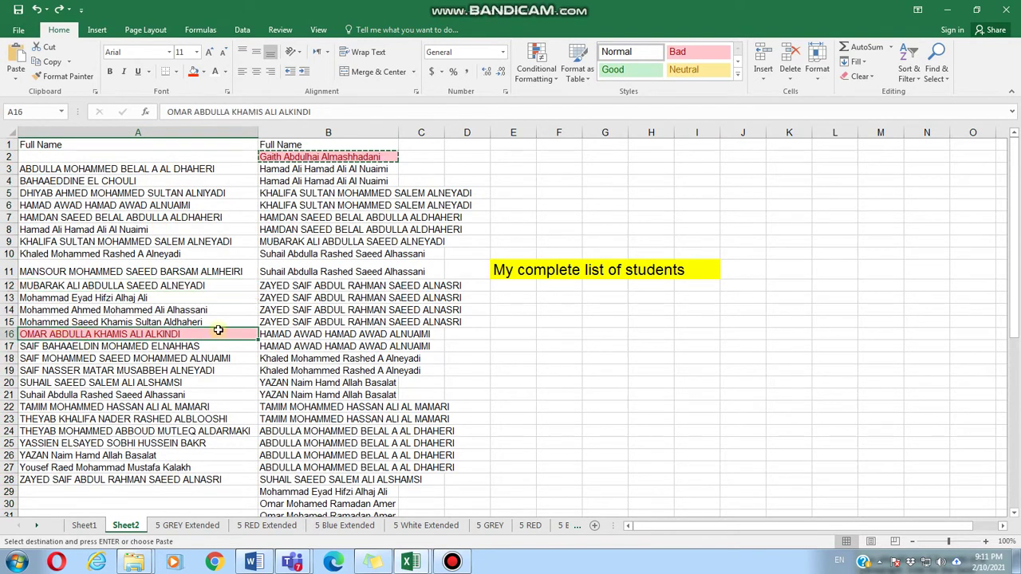
{"action": "left_click", "coordinate": [188, 132]}
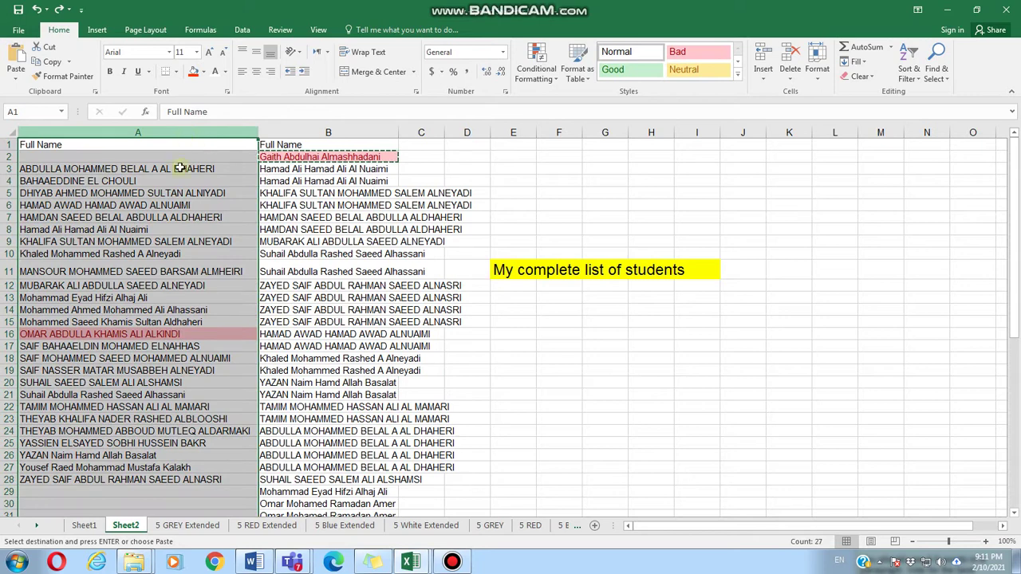
{"action": "left_click", "coordinate": [151, 336]}
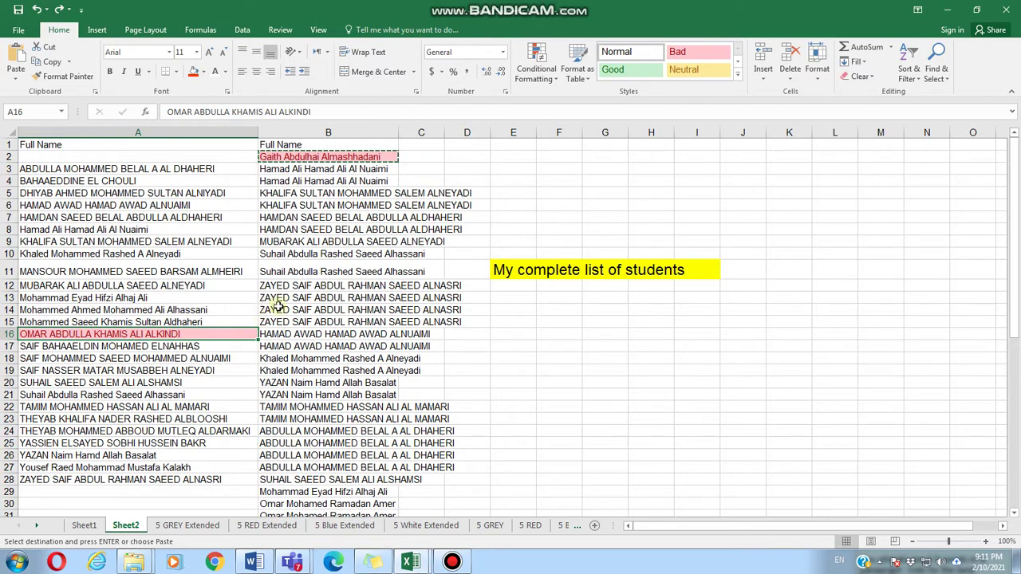
{"action": "left_click", "coordinate": [119, 130]}
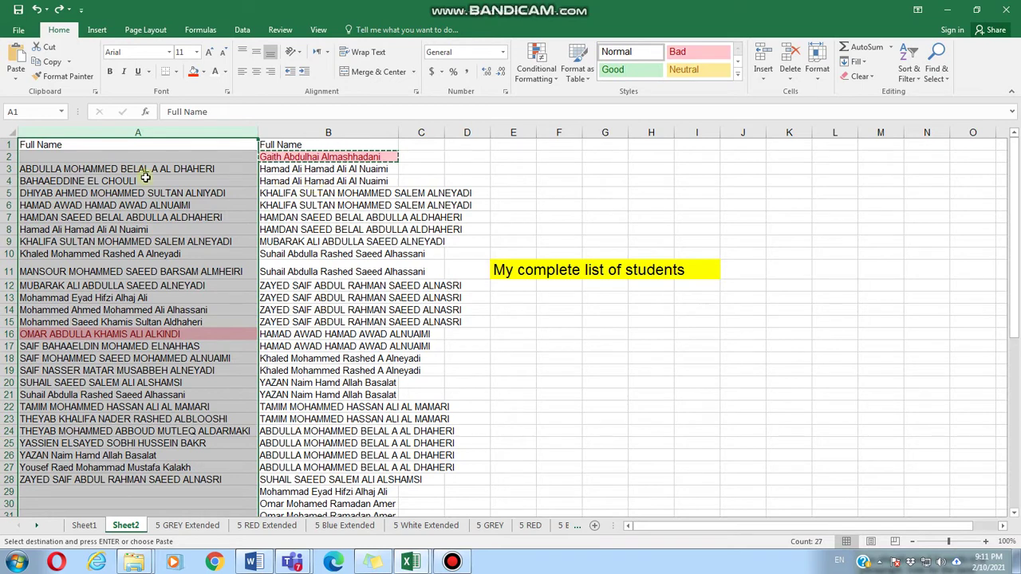
{"action": "left_click", "coordinate": [329, 157]}
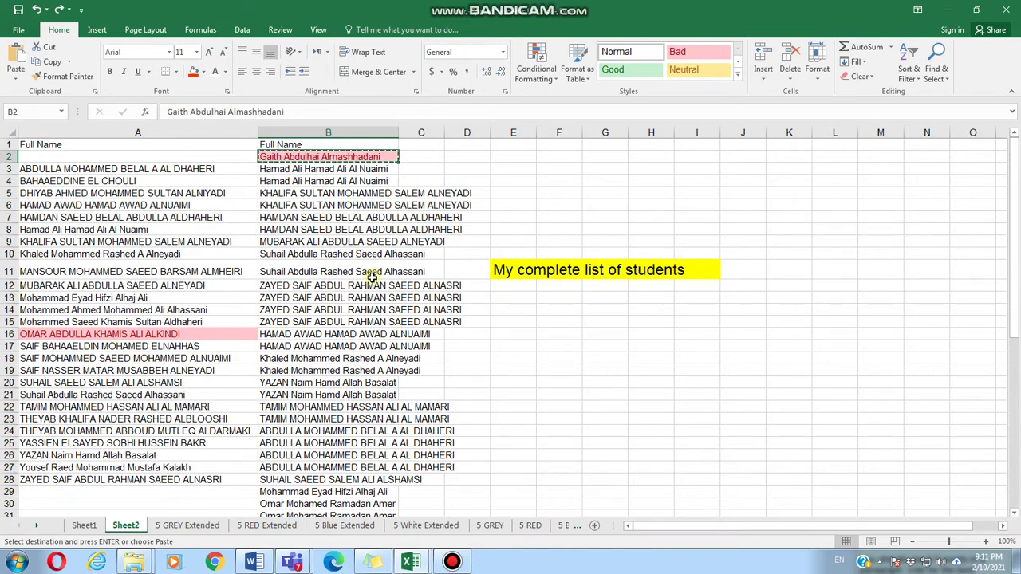
{"action": "left_click_drag", "start_coordinate": [327, 182], "coordinate": [327, 357]}
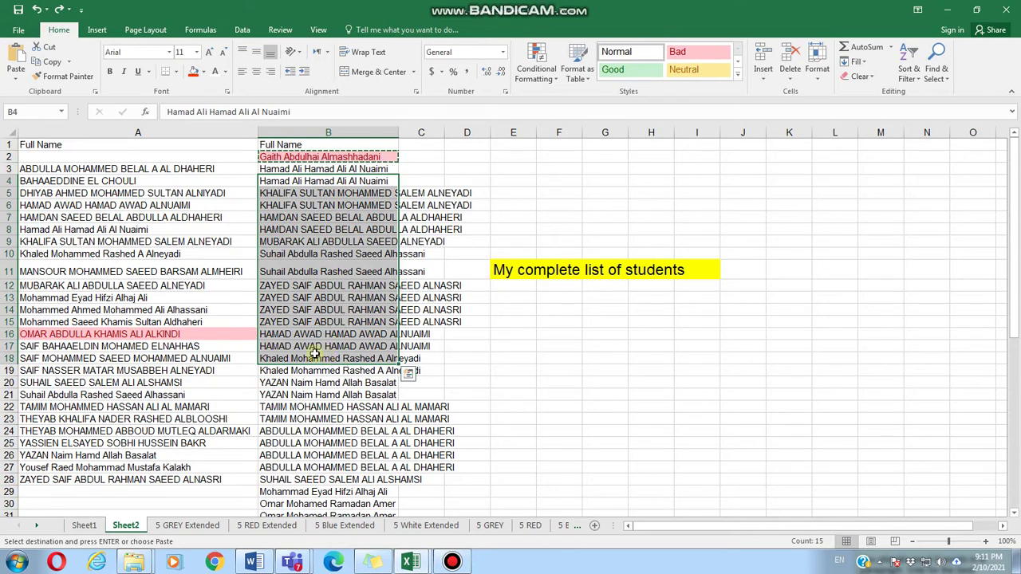
Insert an extra space before the last word of the name in cell A12, check the highlighting, and undo the edit
{"action": "left_click", "coordinate": [227, 287]}
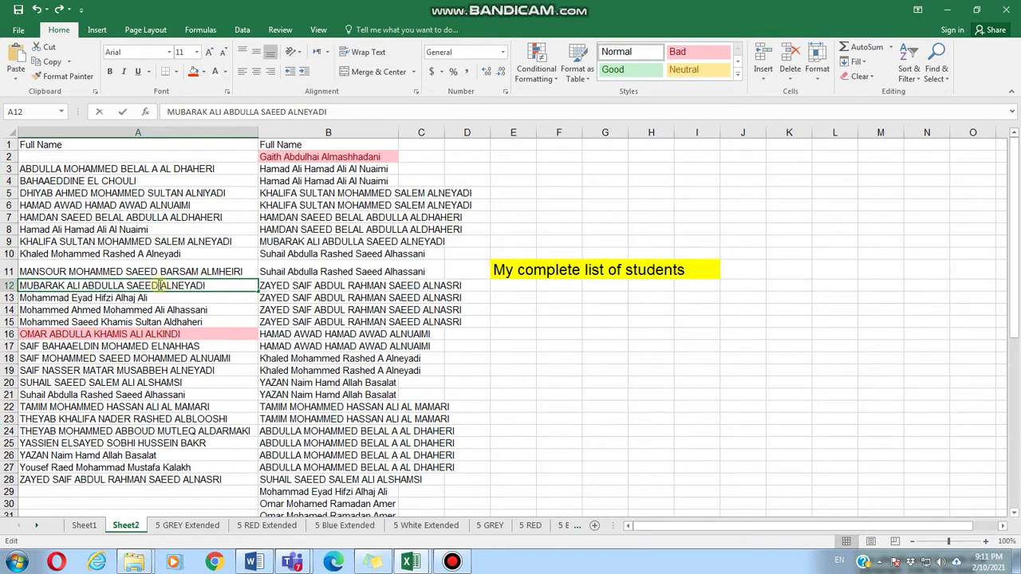
{"action": "double_click", "coordinate": [159, 285]}
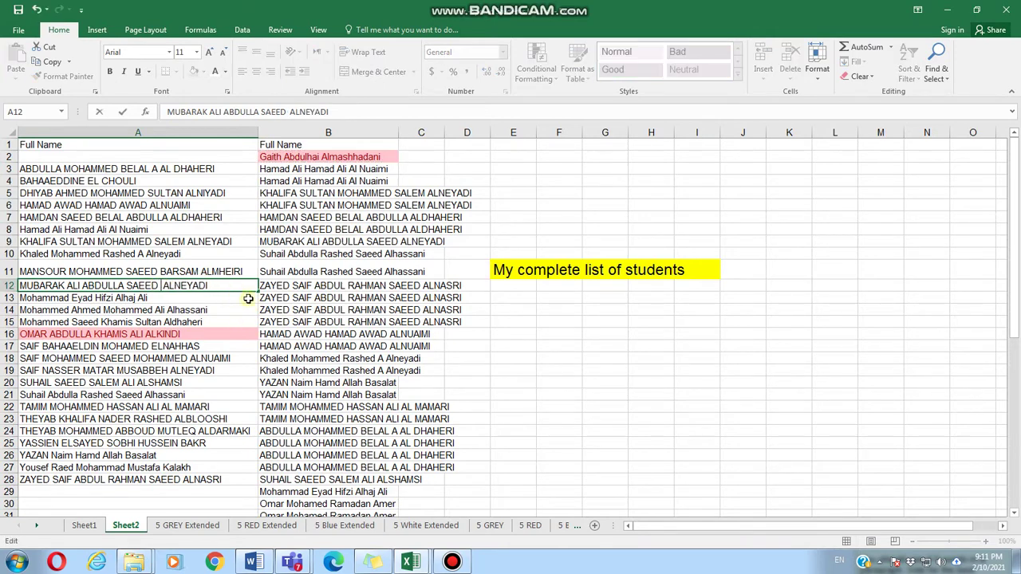
{"action": "left_click", "coordinate": [269, 309]}
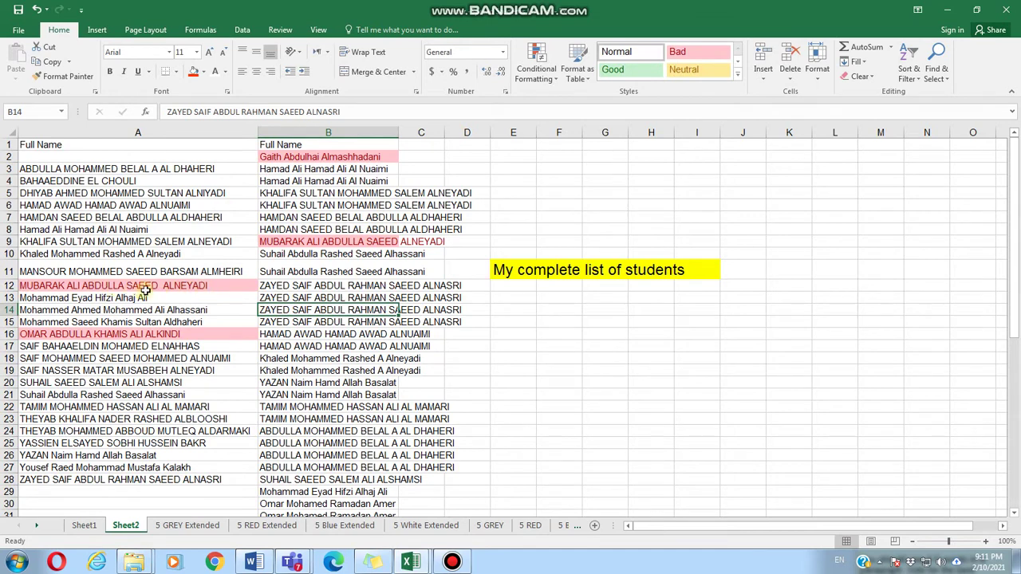
{"action": "left_click", "coordinate": [232, 289]}
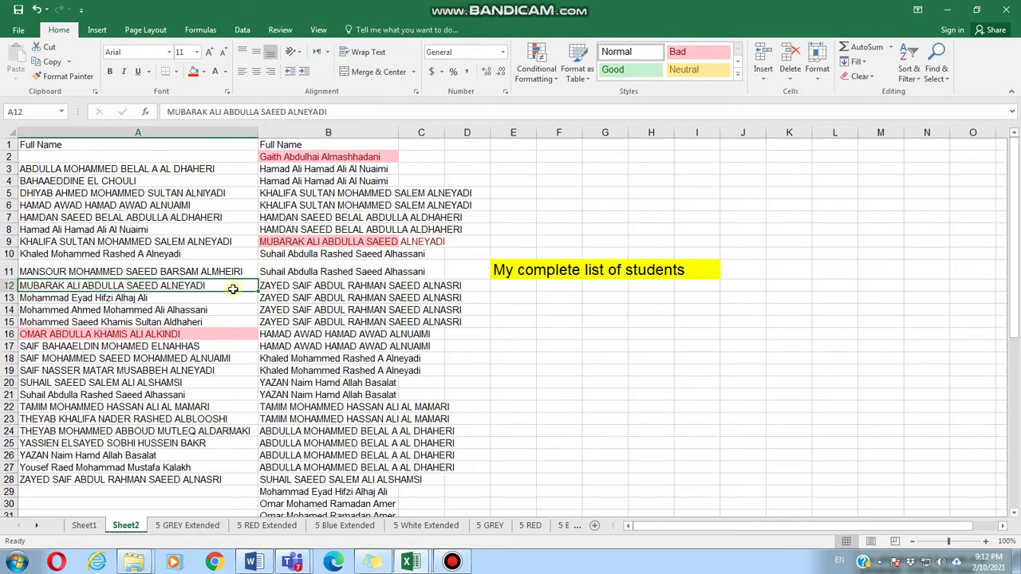